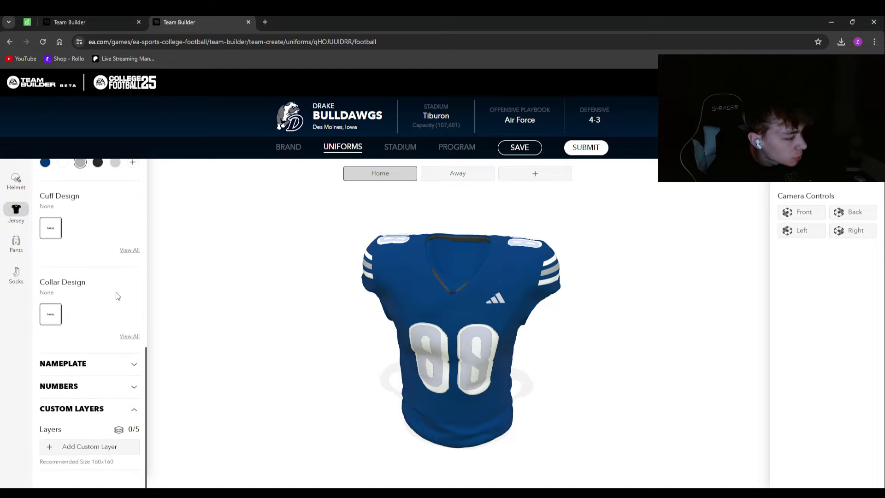
Turn off the player nameplate on the back of the home jersey.
left_click(135, 406)
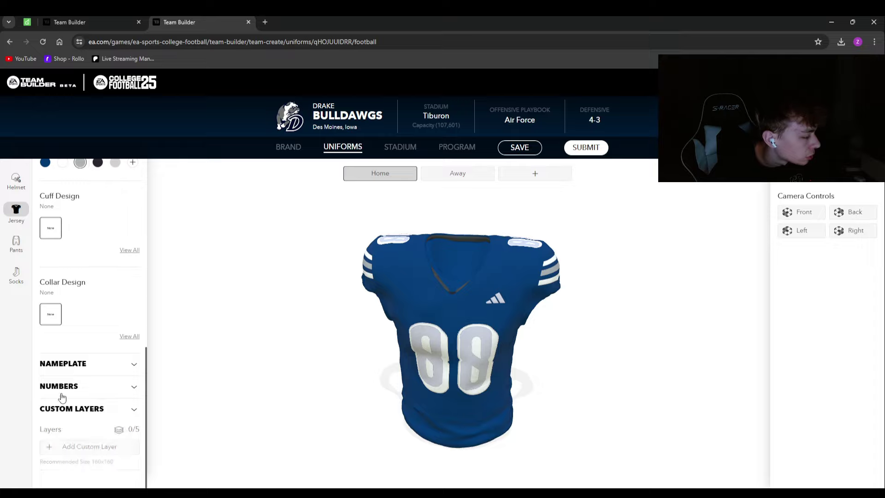
left_click(101, 428)
scroll(102, 443, "down", 2)
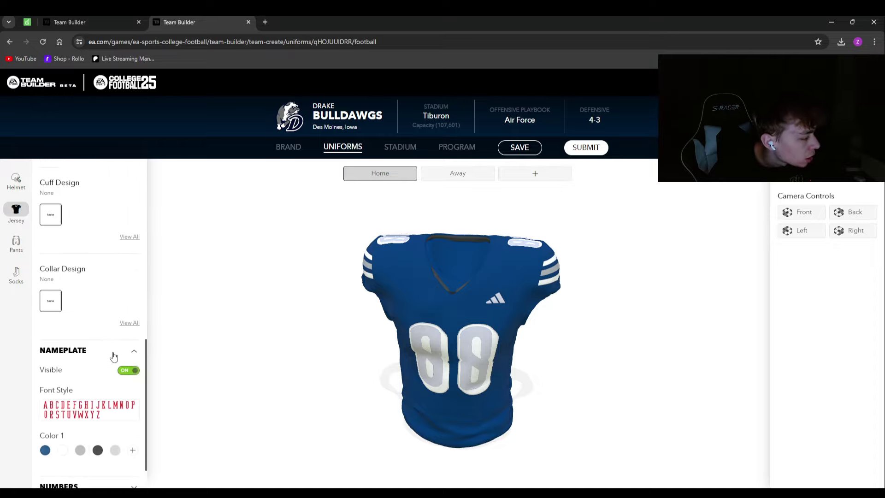
scroll(112, 354, "down", 1)
left_click_drag(461, 254, 717, 268)
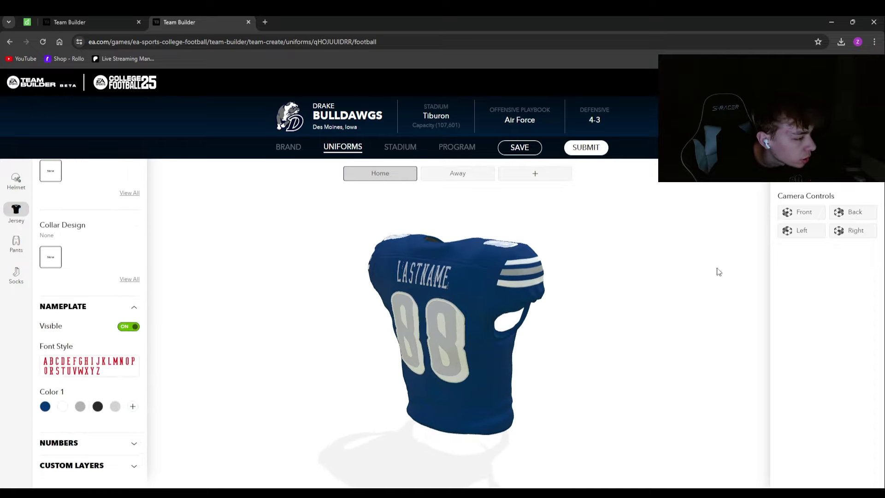
left_click(128, 326)
left_click(128, 417)
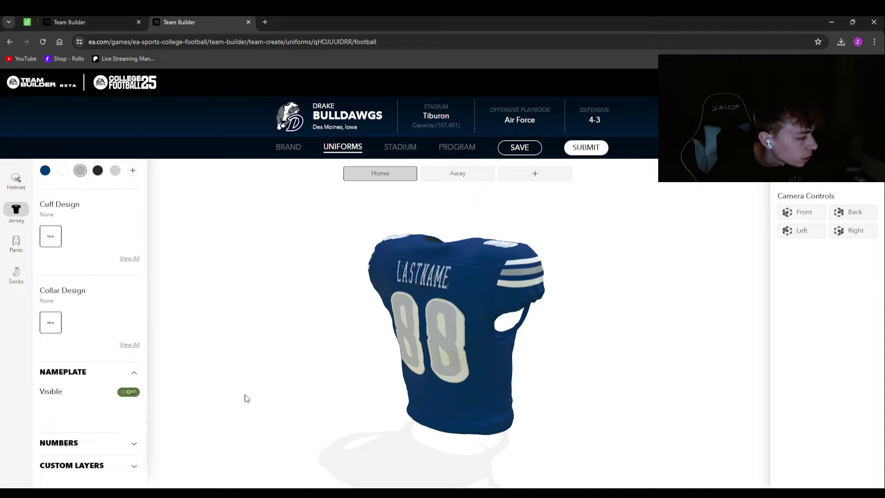
left_click(98, 463)
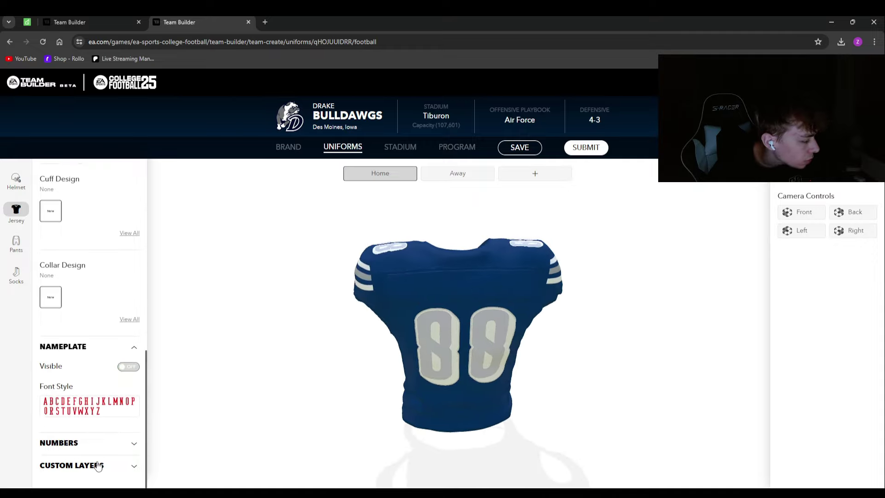
Change the home jersey's number font to the green-outlined block style with angular cut corners.
left_click(91, 387)
scroll(84, 348, "down", 5)
scroll(80, 304, "up", 2)
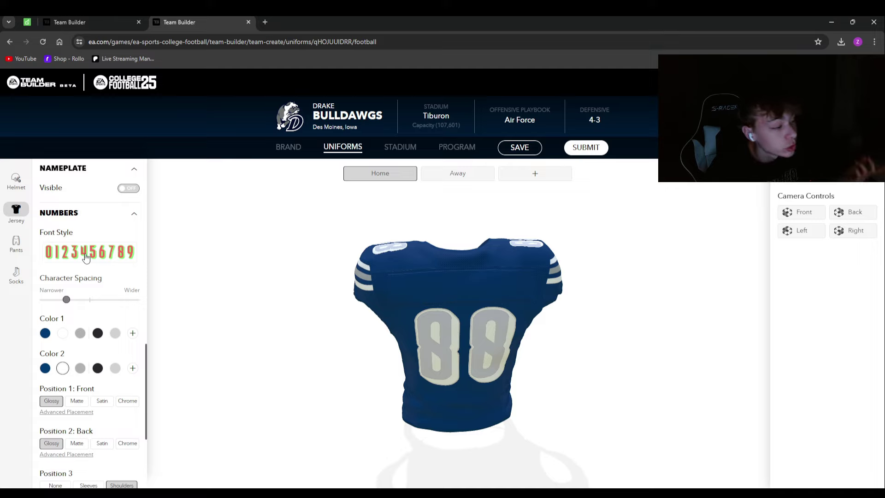
left_click(86, 258)
scroll(93, 396, "down", 2)
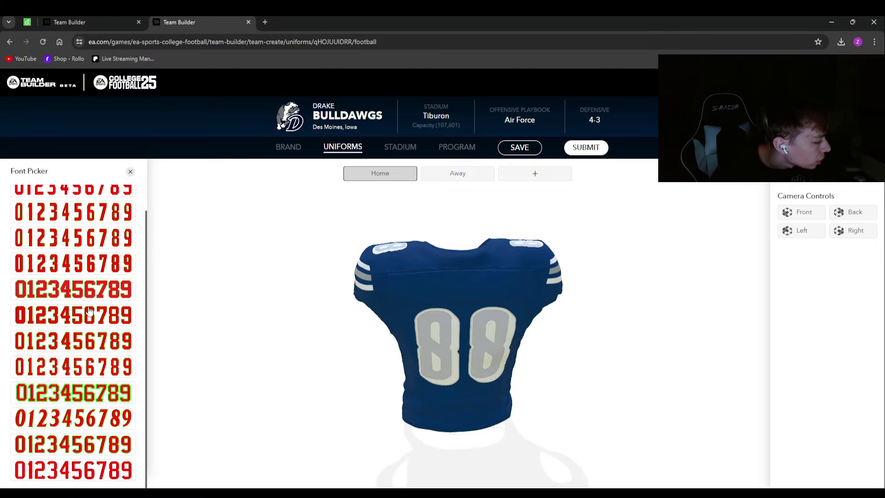
left_click(92, 402)
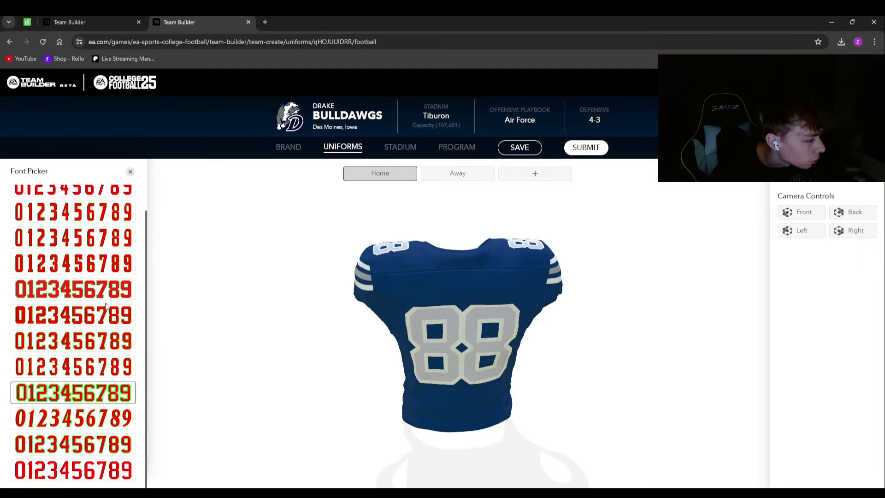
scroll(106, 302, "up", 2)
left_click(129, 173)
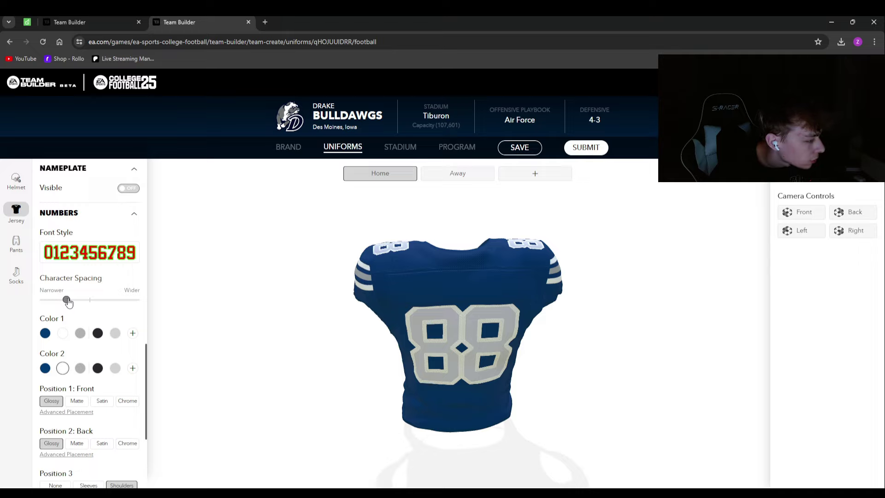
Widen the jersey numbers' character spacing slightly and color them blue with a white outline.
left_click_drag(67, 301, 71, 301)
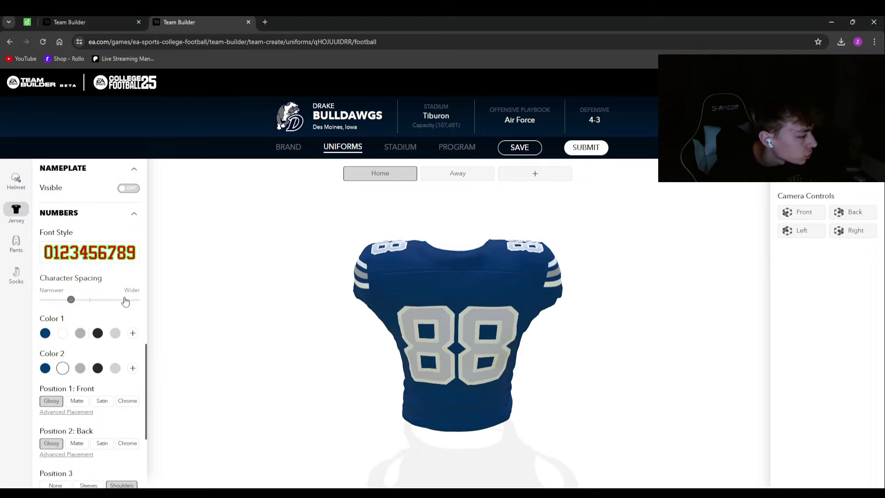
left_click(63, 333)
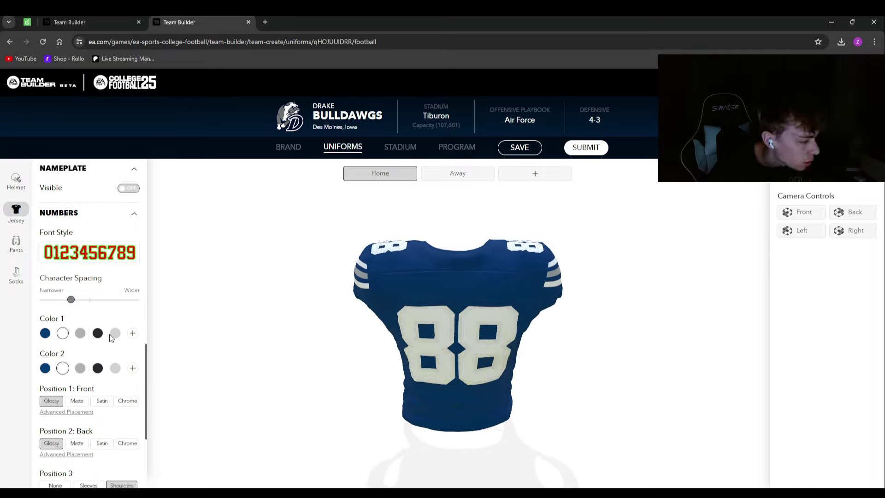
left_click(45, 333)
left_click(63, 371)
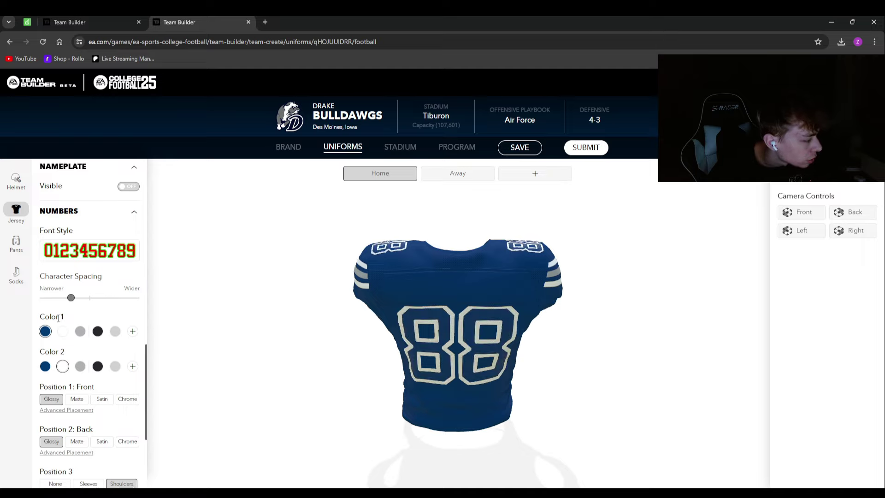
Set the front and back jersey numbers to a Matte finish.
scroll(69, 350, "down", 2)
left_click(77, 308)
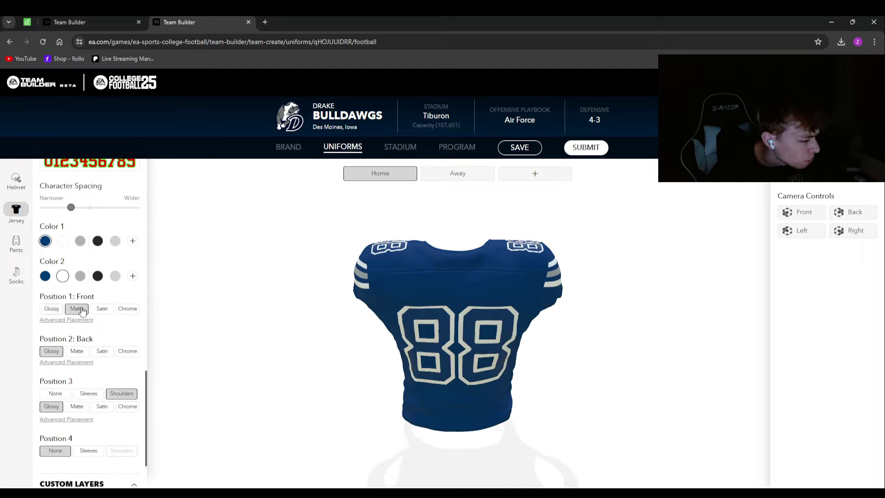
left_click(77, 352)
left_click(101, 351)
left_click(130, 352)
left_click(77, 351)
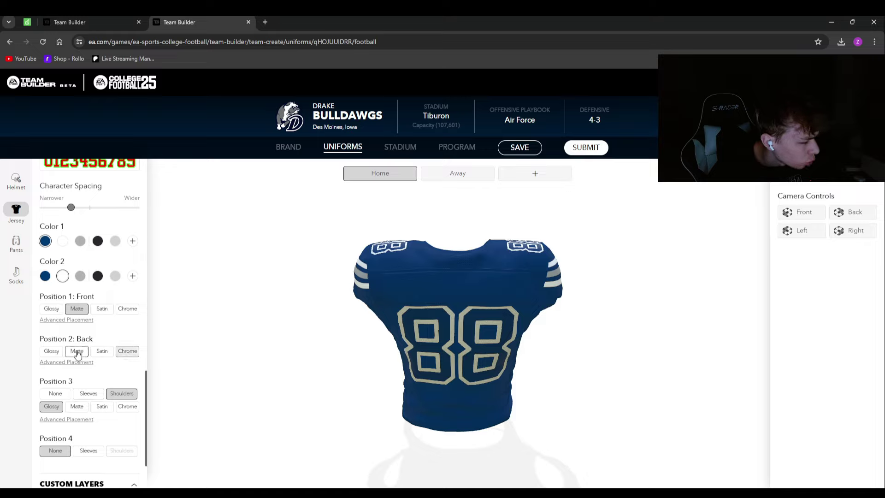
Try sleeve placement for the Position 3 and Position 4 numbers, restoring Position 3 to Shoulders and Position 4 to None.
left_click(89, 394)
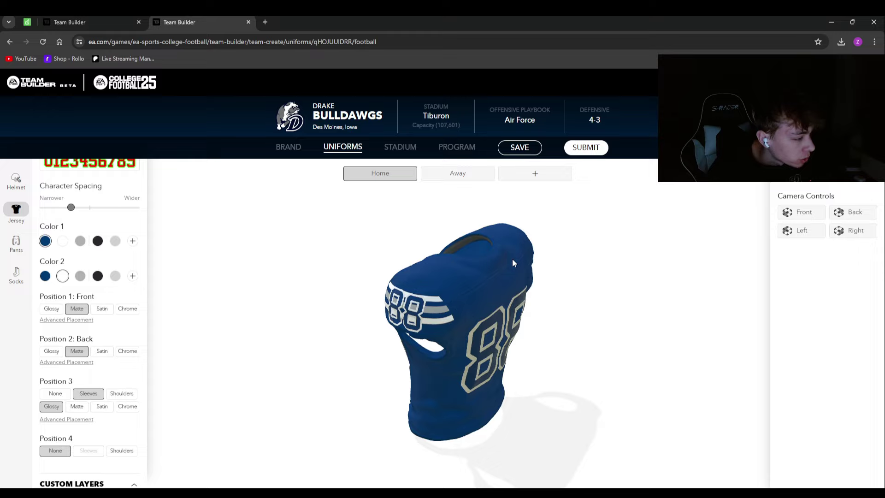
left_click(121, 394)
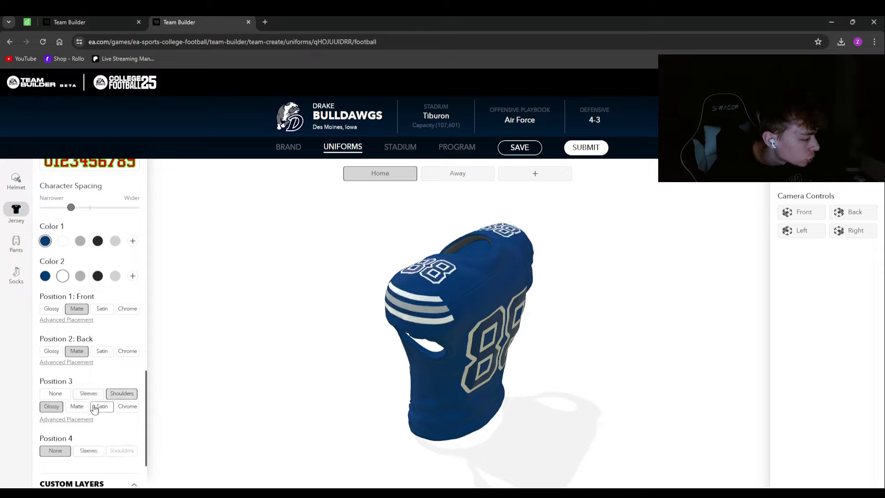
scroll(101, 359, "down", 2)
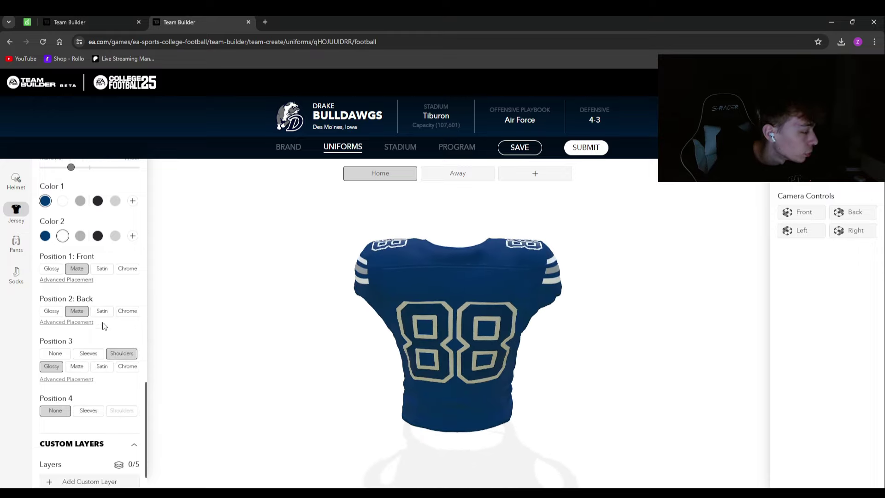
left_click(94, 377)
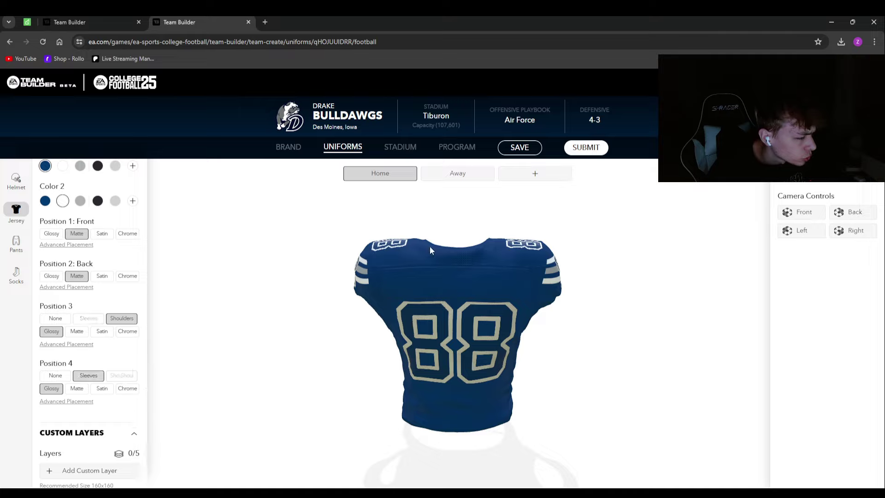
left_click(54, 375)
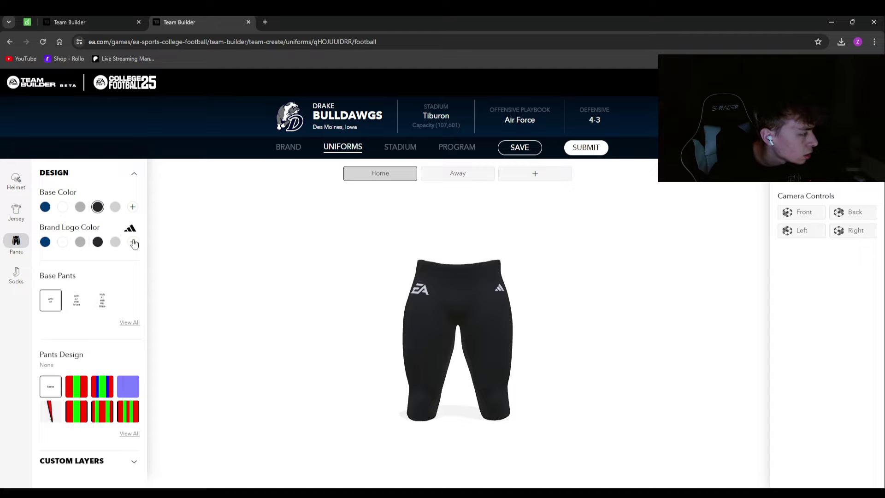
Set the home pants' base color to white, compare the base pants models and choose the third one.
left_click(63, 207)
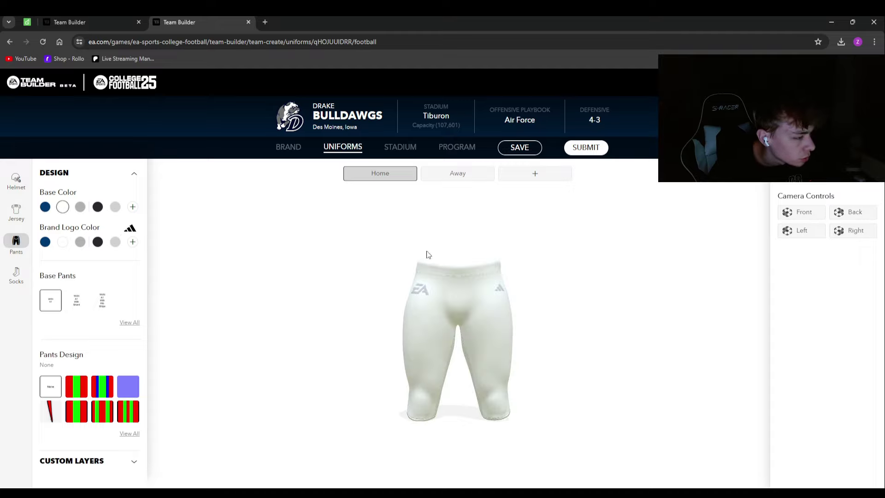
left_click(133, 328)
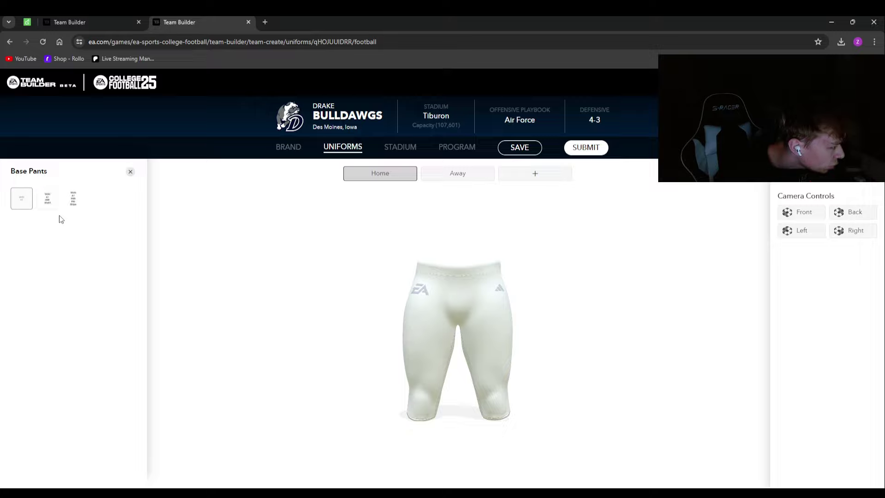
left_click(50, 203)
left_click(83, 205)
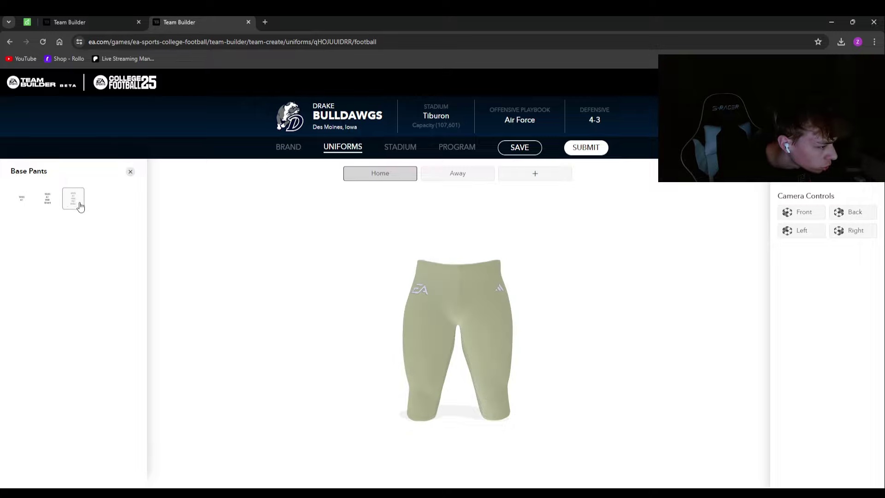
left_click(19, 201)
left_click(54, 203)
left_click(22, 201)
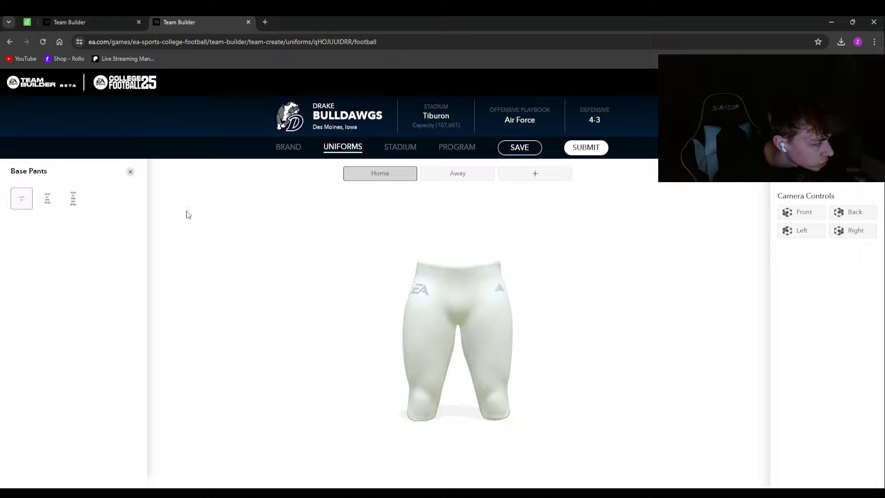
left_click(70, 205)
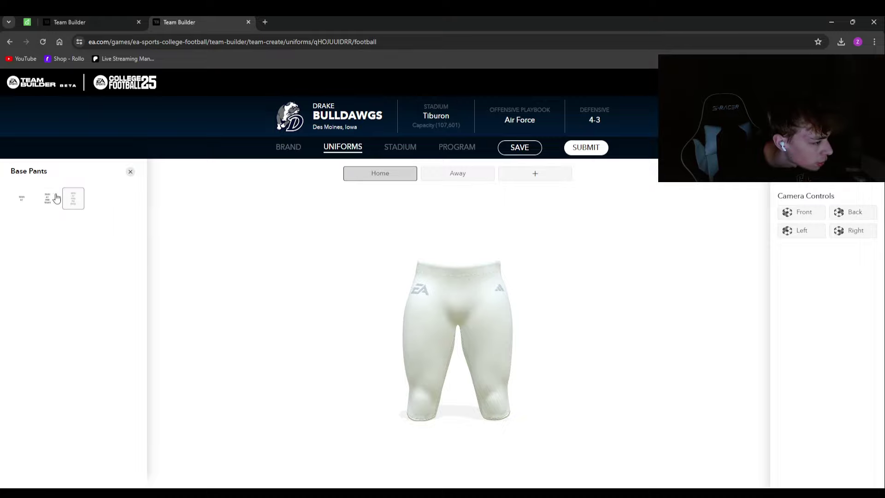
left_click(51, 203)
left_click(23, 201)
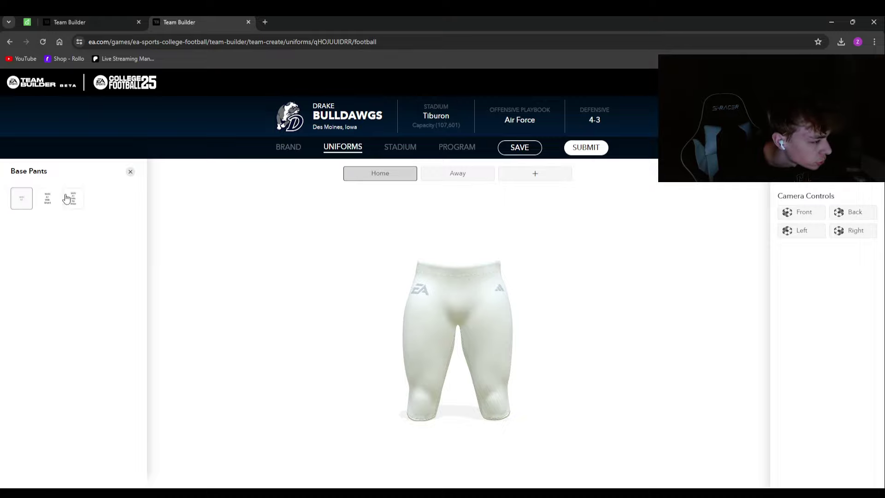
left_click(67, 198)
left_click(28, 203)
left_click(70, 203)
left_click(53, 203)
left_click(79, 203)
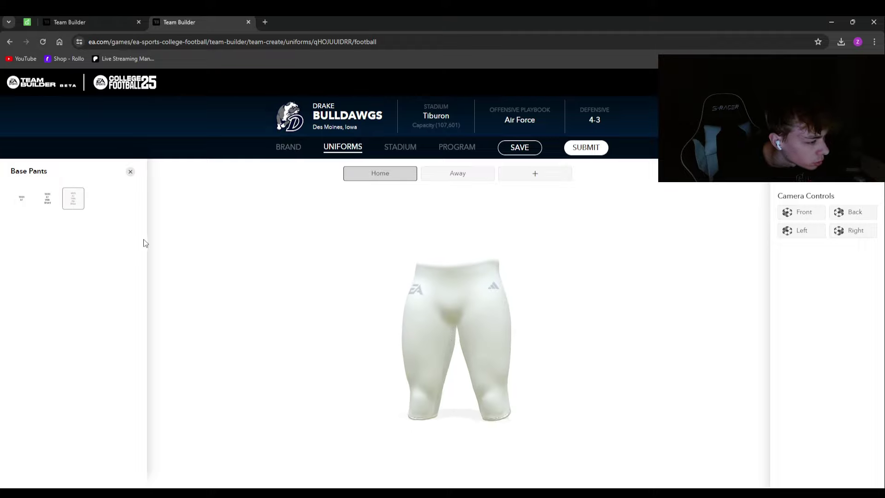
left_click(131, 173)
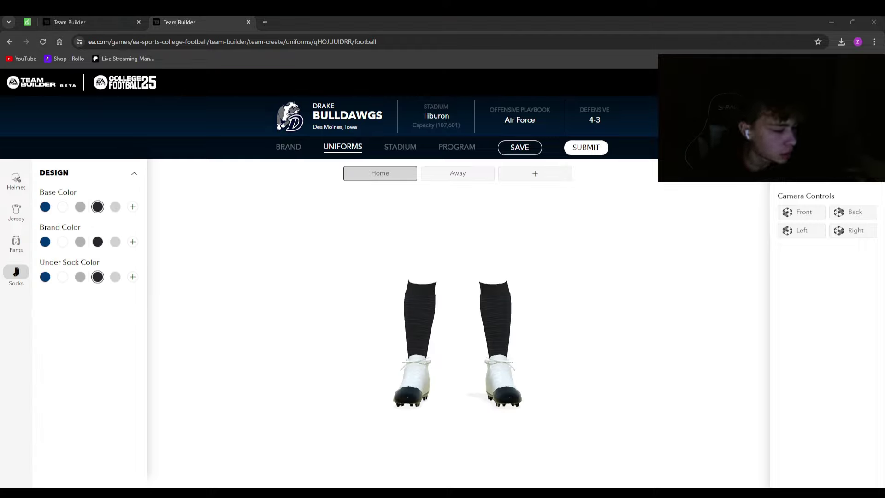
Set the home socks' base color to blue and their brand color to white.
left_click(499, 371)
left_click(45, 208)
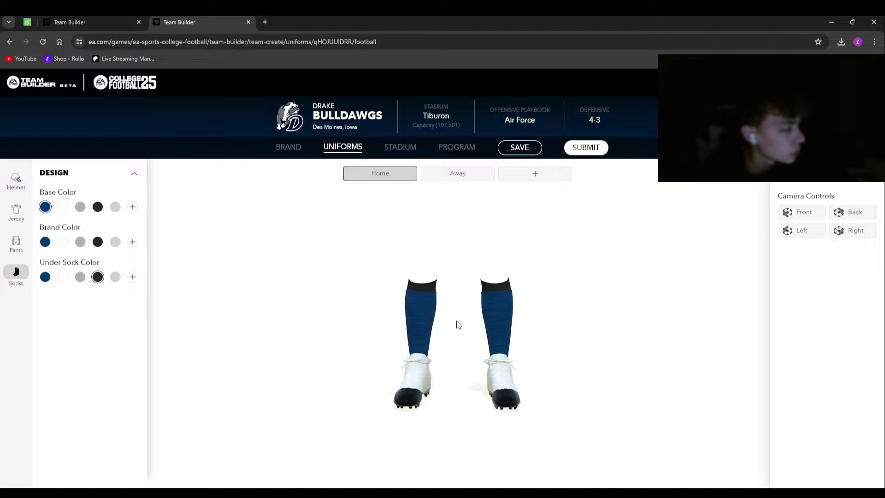
left_click(63, 243)
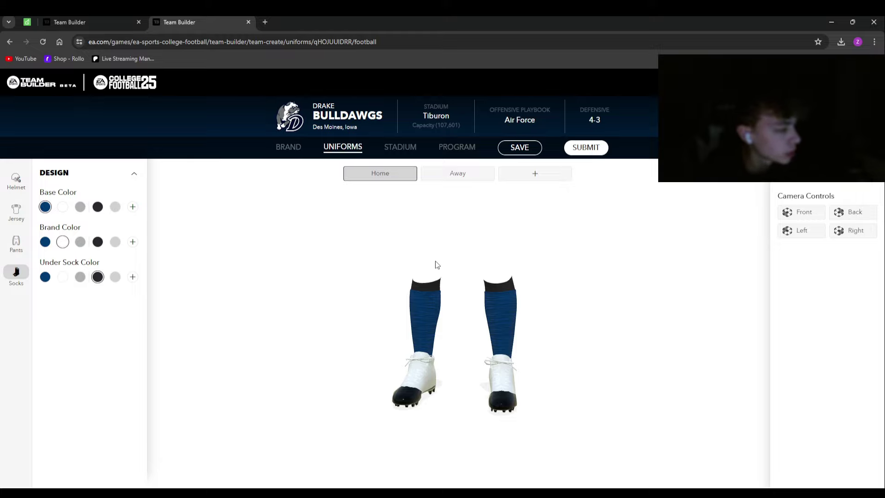
Examine the complete home uniform on the full-body model from the front and back.
left_click(838, 183)
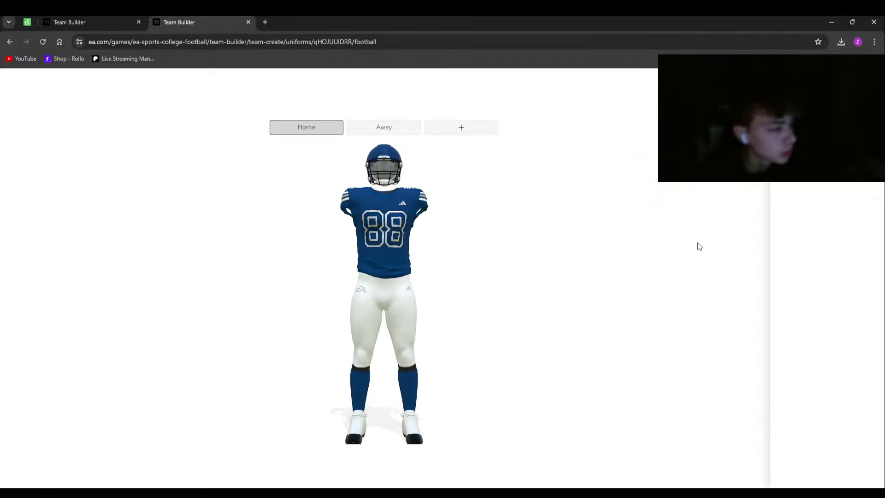
left_click_drag(383, 244, 796, 285)
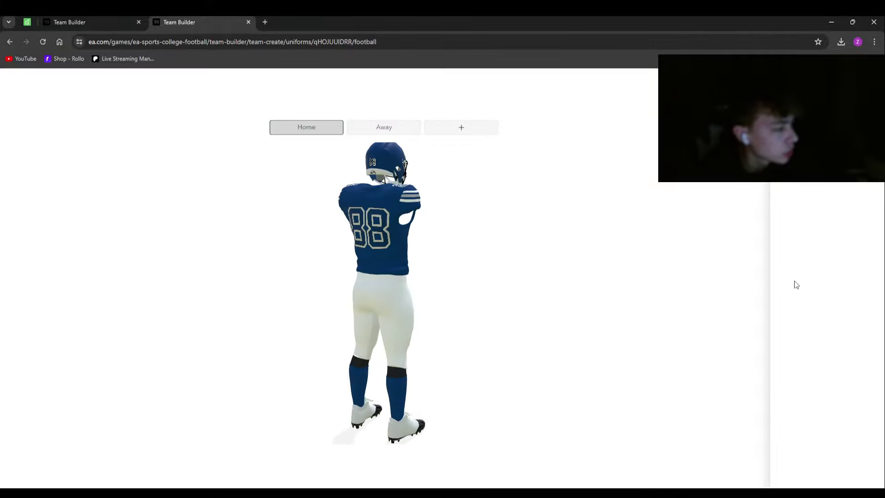
left_click_drag(331, 248, 350, 263)
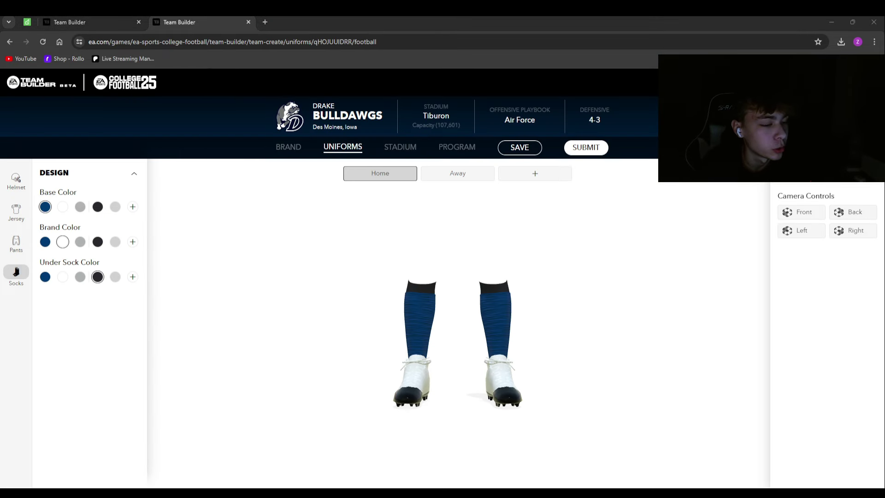
Choose the Charlotte stadium as the architecture for the team's stadium.
left_click(400, 147)
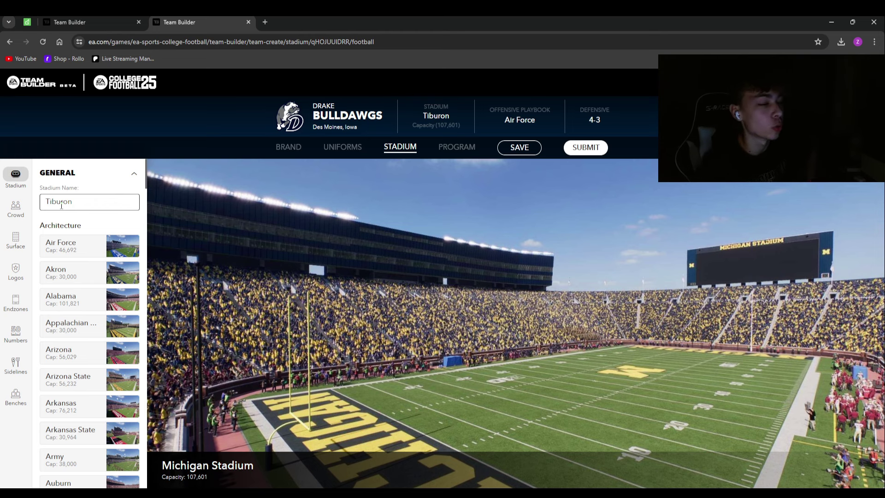
scroll(73, 277, "down", 7)
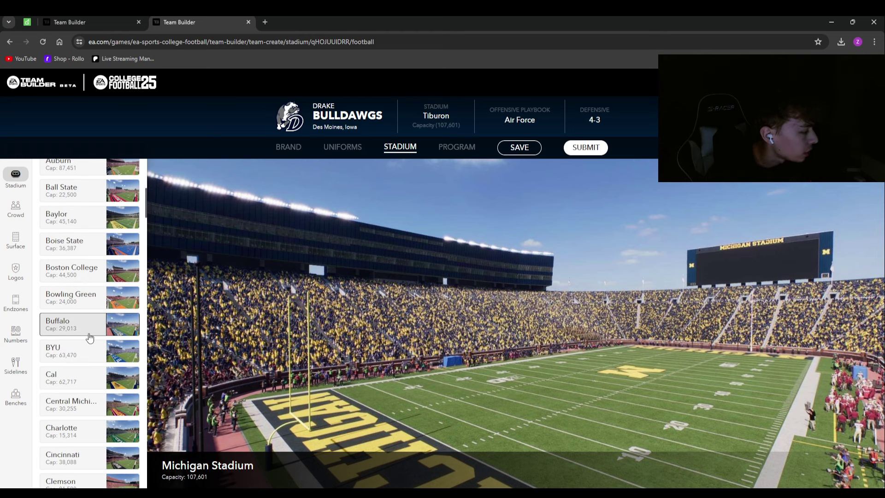
scroll(77, 308, "down", 3)
left_click(80, 291)
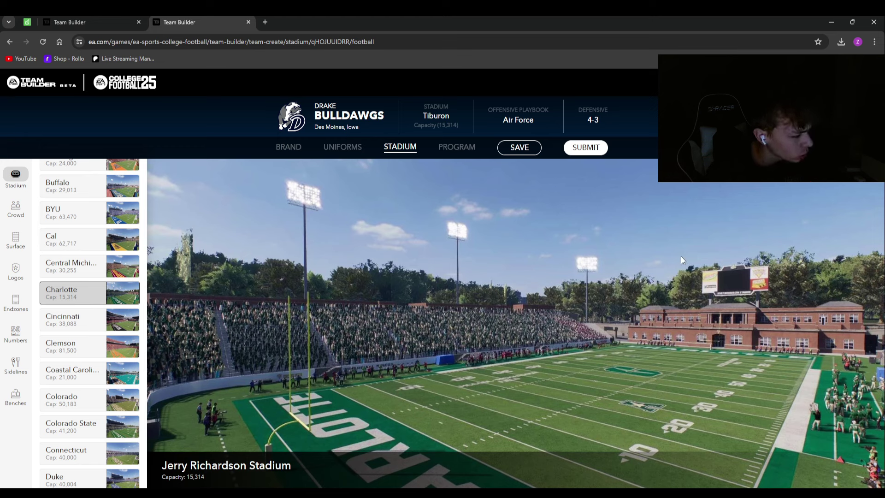
Look through the remaining stadiums, preview Syracuse's dome, and choose L.T. Smith Stadium as the team's stadium.
scroll(92, 318, "down", 5)
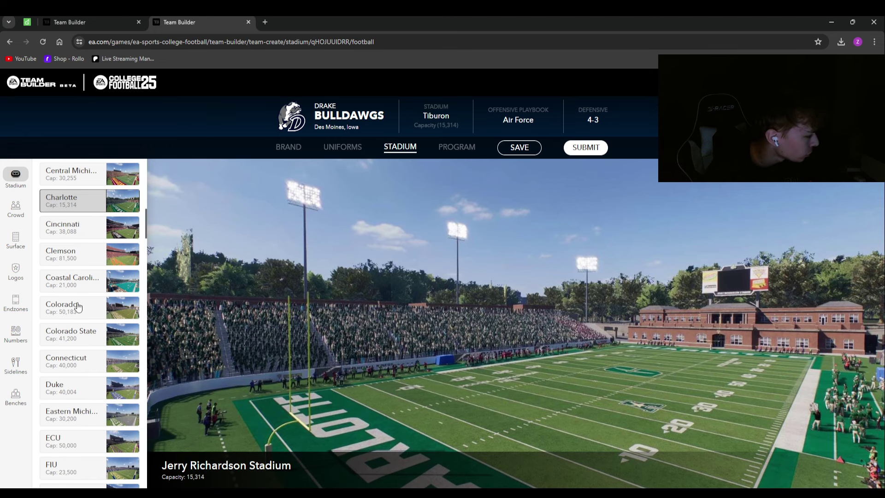
scroll(95, 318, "down", 6)
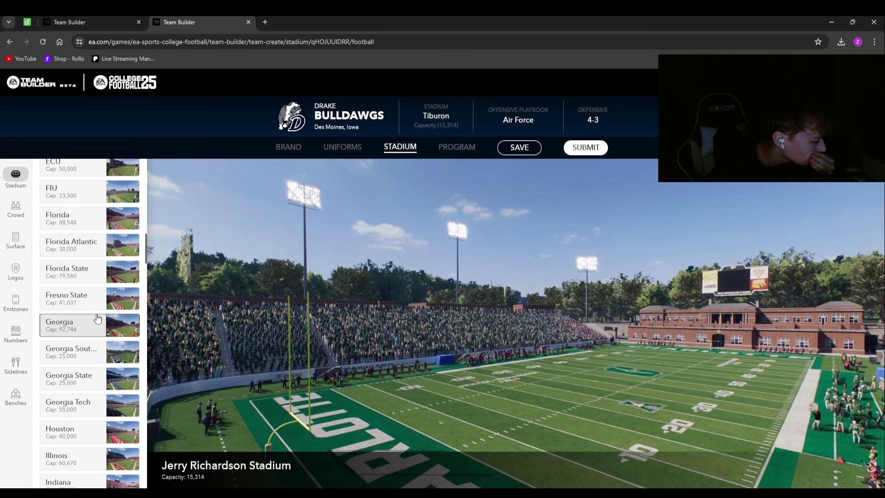
scroll(97, 318, "down", 12)
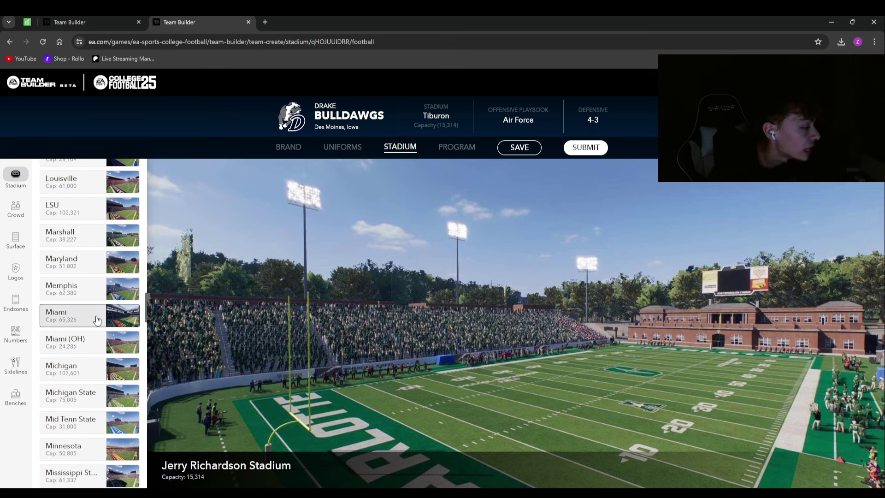
scroll(99, 320, "down", 4)
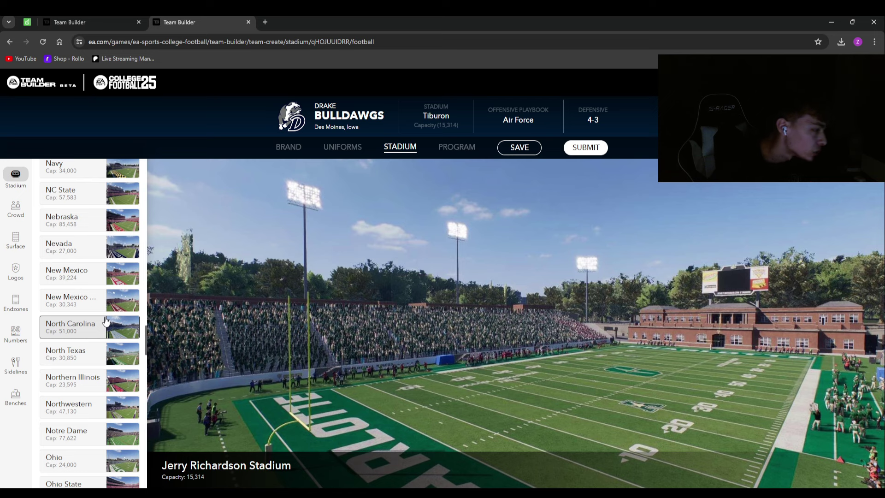
scroll(105, 320, "down", 2)
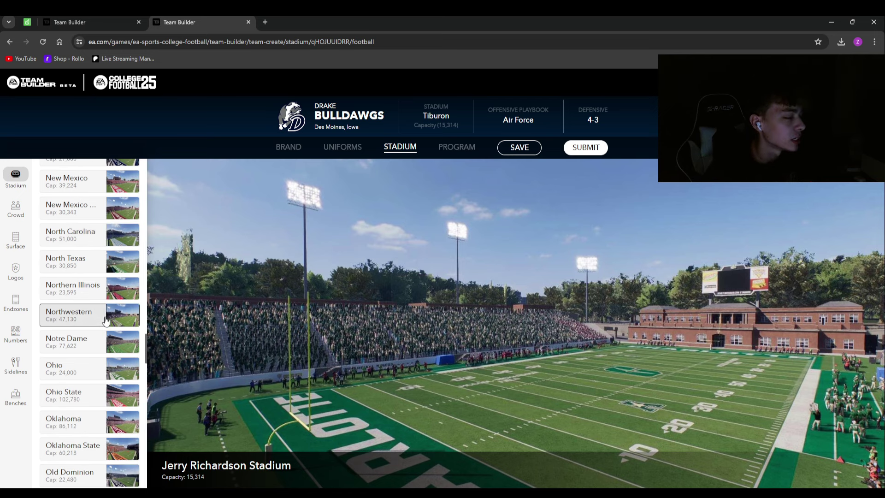
scroll(106, 320, "down", 12)
left_click(89, 377)
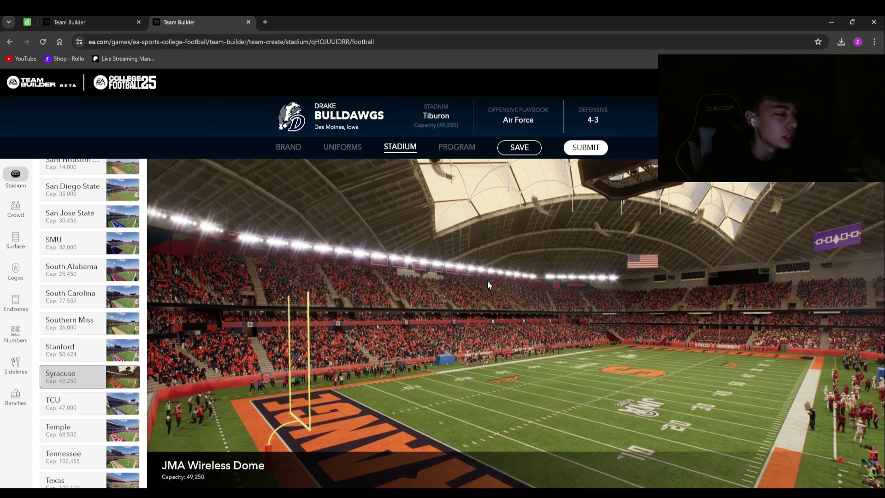
scroll(87, 382, "down", 10)
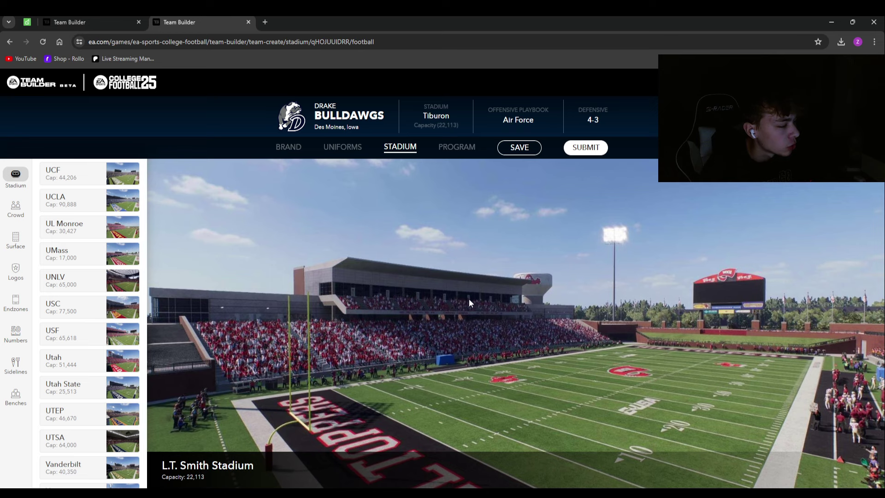
Shift the crowd color balance toward blue, about three quarters of the way from white.
left_click(16, 207)
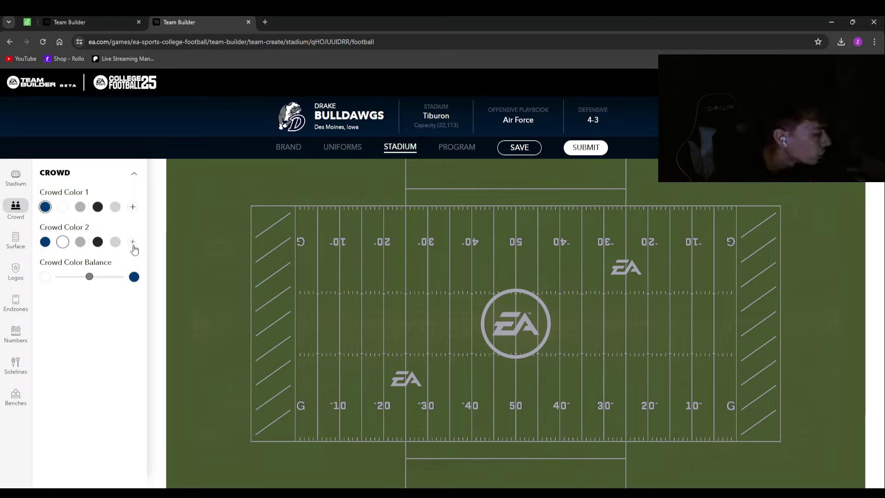
left_click_drag(87, 283, 112, 291)
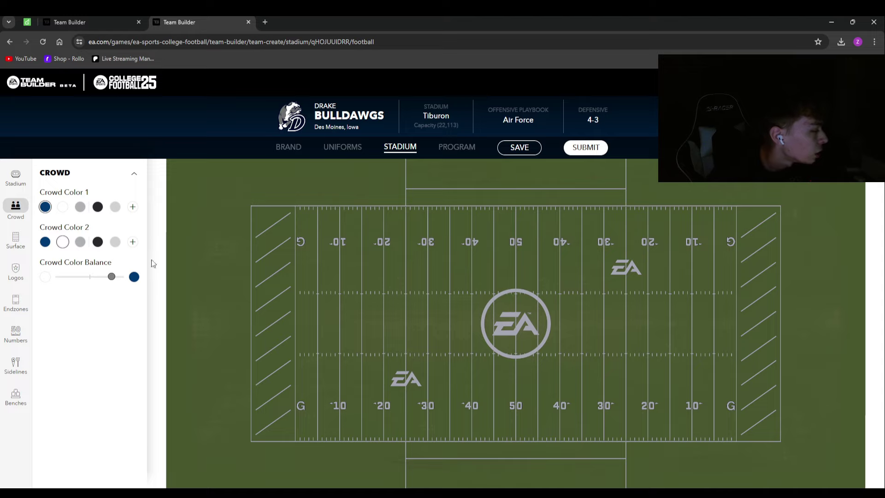
Compare turf and grass surfaces and try black and a custom blue (5252f5) as the field's surface color.
left_click(16, 240)
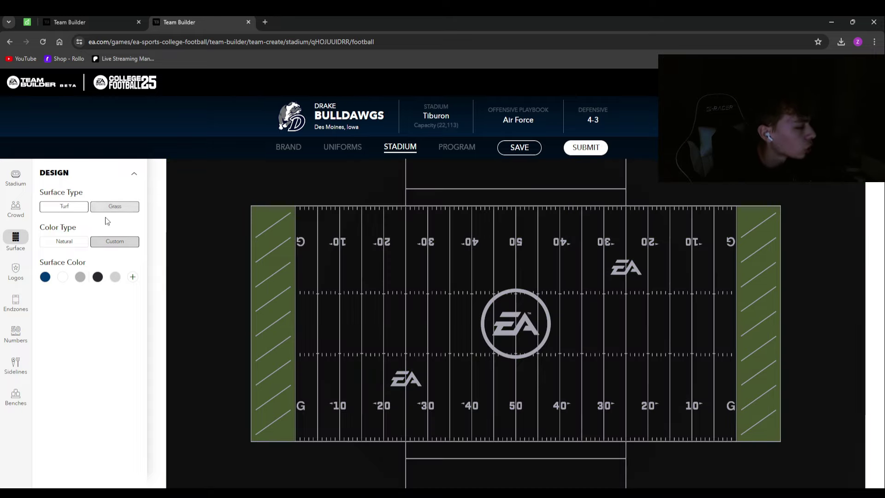
left_click(115, 207)
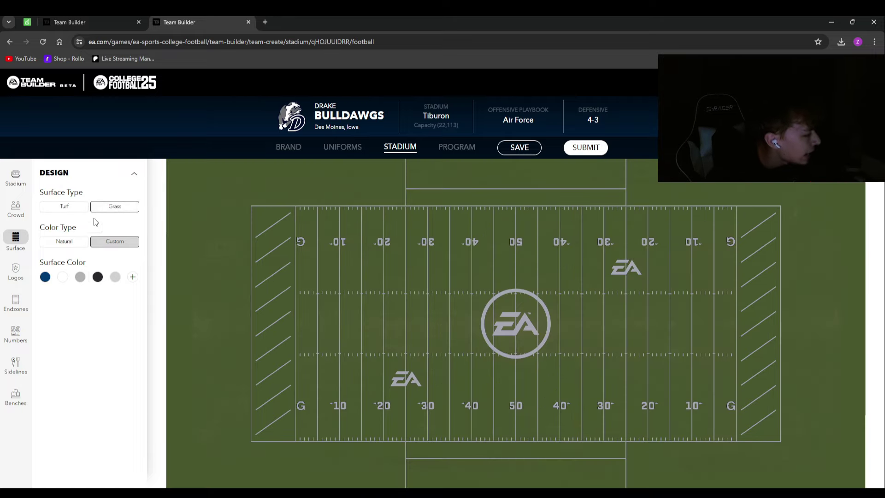
left_click(66, 241)
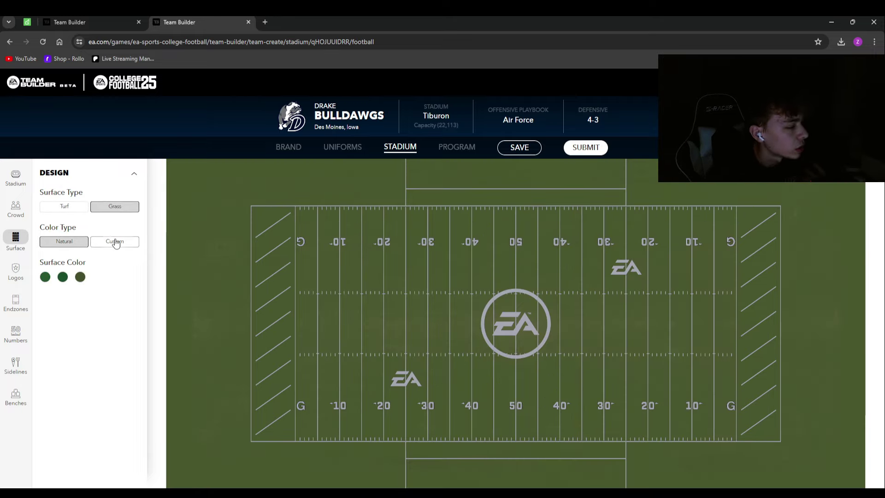
left_click(115, 241)
left_click(81, 278)
left_click(98, 278)
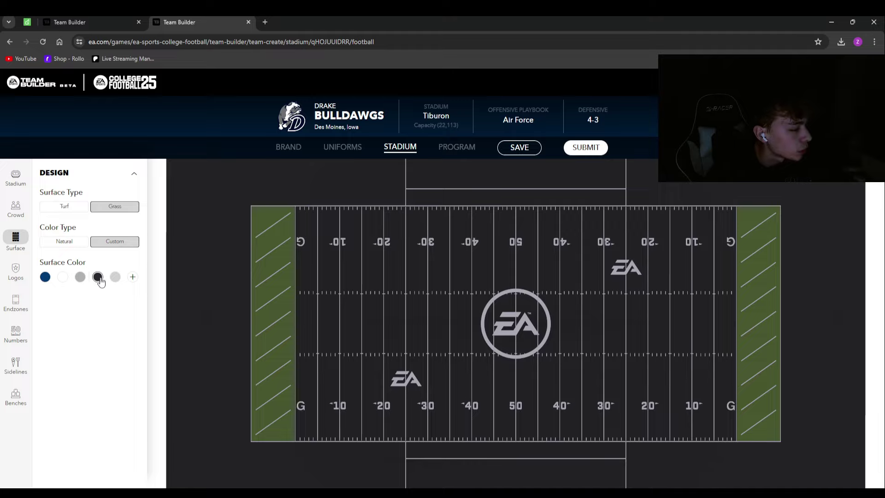
left_click(133, 279)
left_click_drag(90, 229, 107, 213)
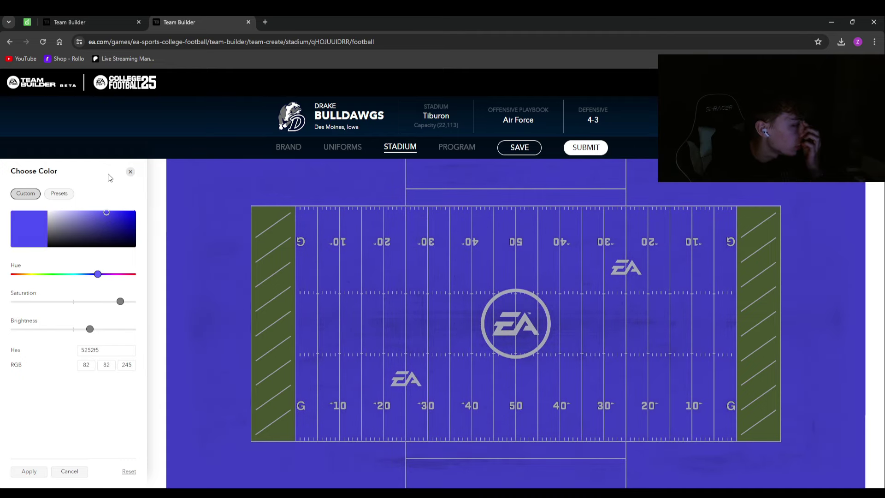
left_click(130, 172)
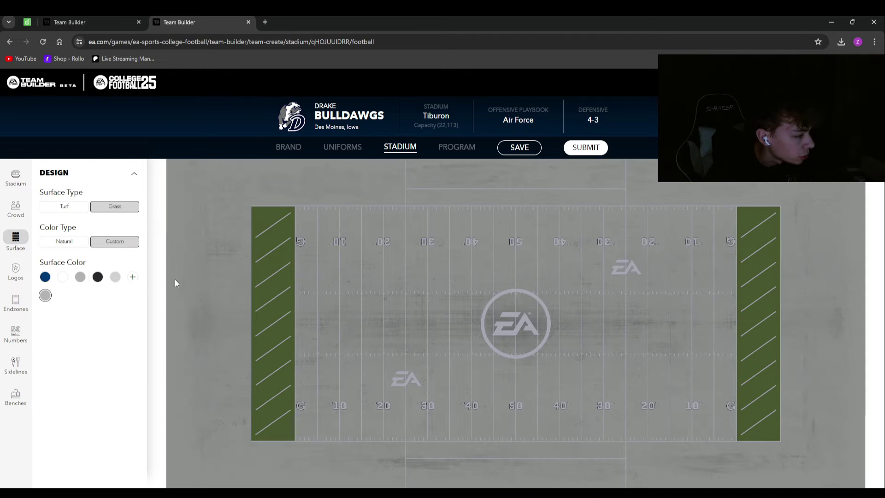
Switch the field surface to turf with the natural color type, compare the greens and choose the first one.
left_click(64, 241)
left_click(63, 277)
left_click(82, 277)
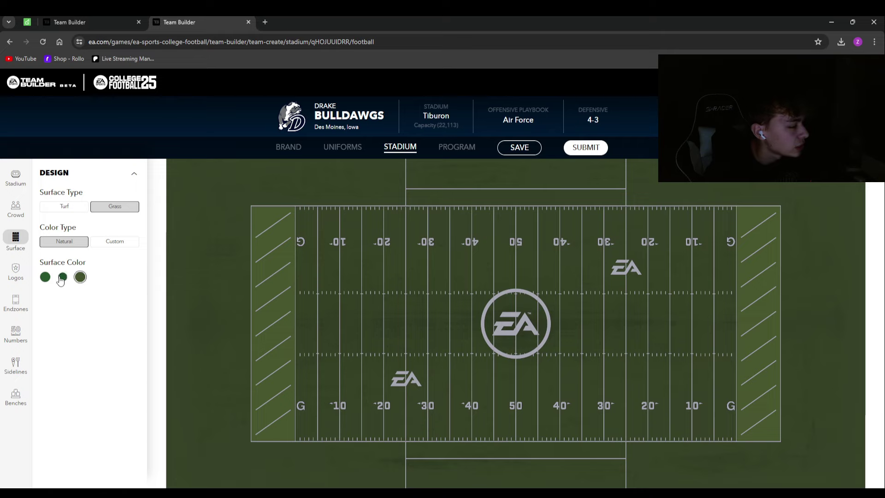
left_click(46, 278)
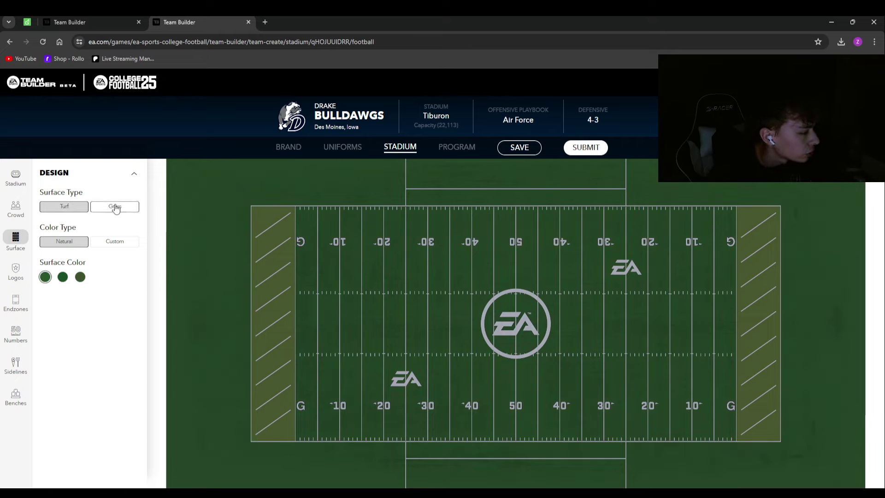
left_click(67, 211)
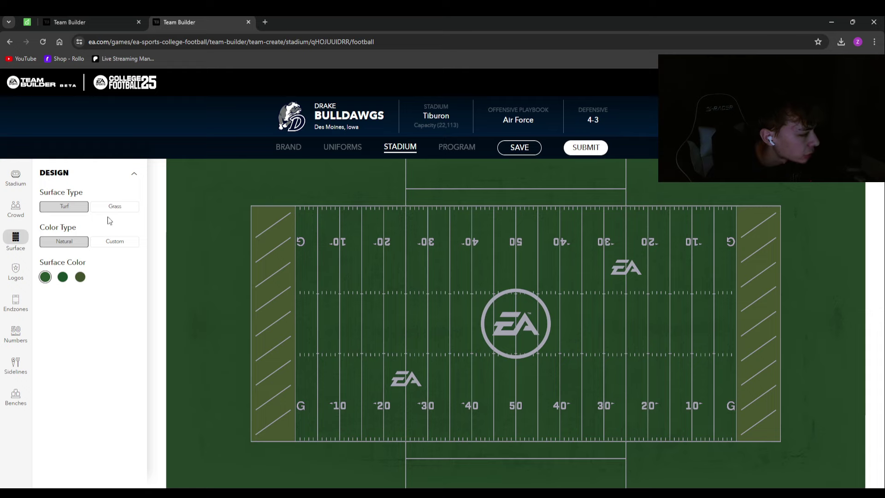
Look through the existing logos for midfield and preview the recolorable dog head logo on the field.
left_click(20, 269)
left_click(75, 278)
left_click(36, 197)
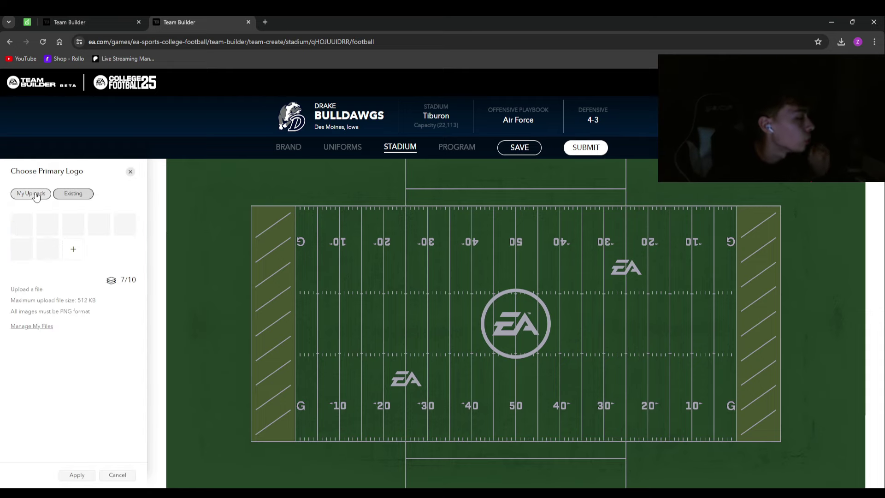
left_click(69, 197)
scroll(76, 404, "down", 1)
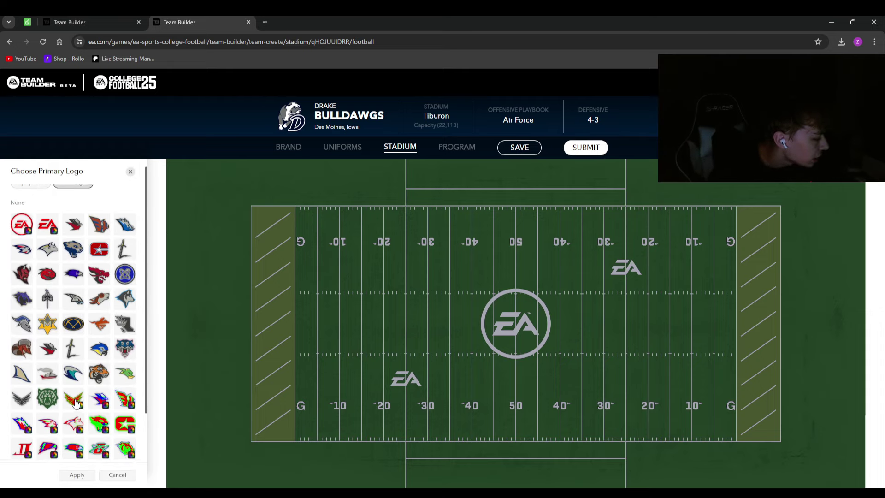
scroll(88, 405, "down", 2)
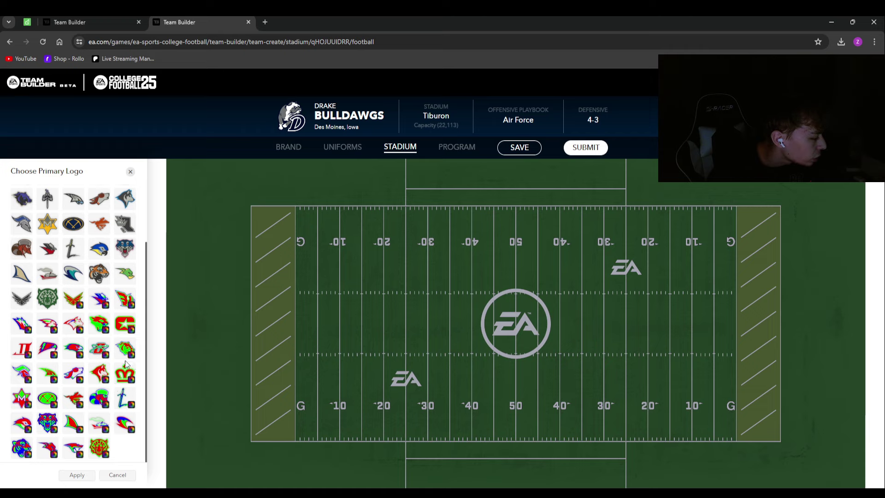
left_click(76, 378)
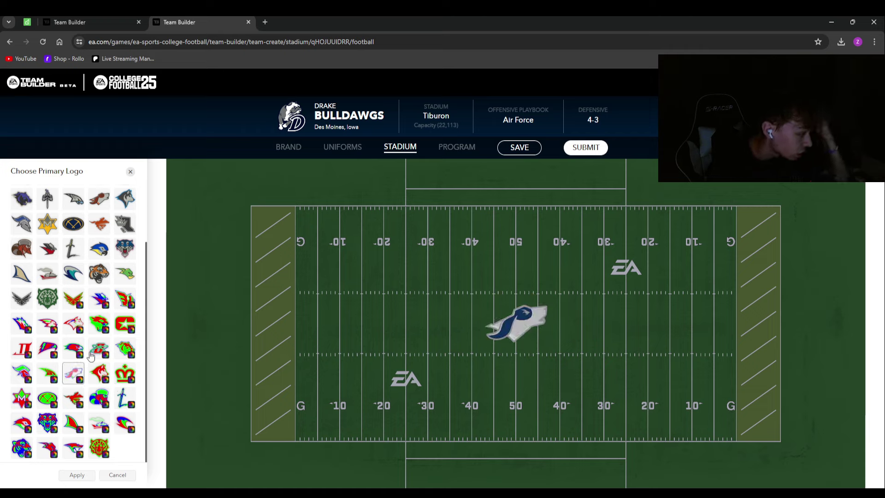
Apply the uploaded bulldog-with-D image as the midfield logo and accept its current rotation and scale.
scroll(86, 221, "up", 5)
left_click(33, 194)
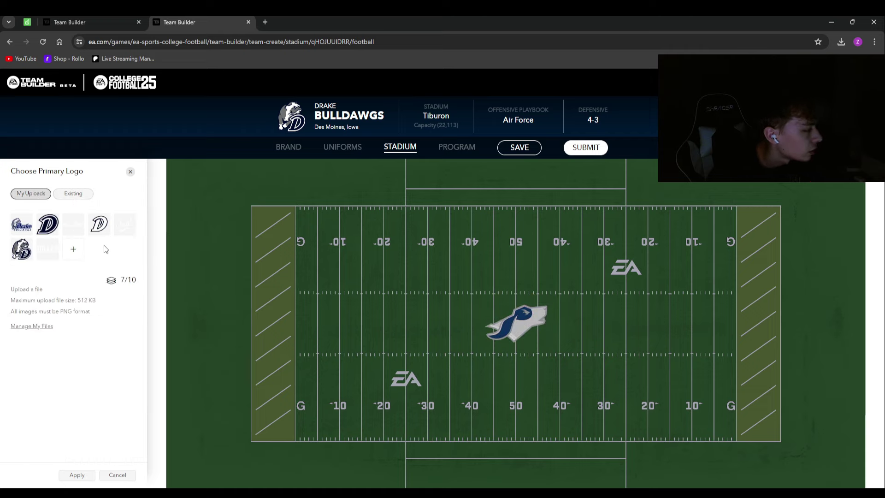
left_click(21, 249)
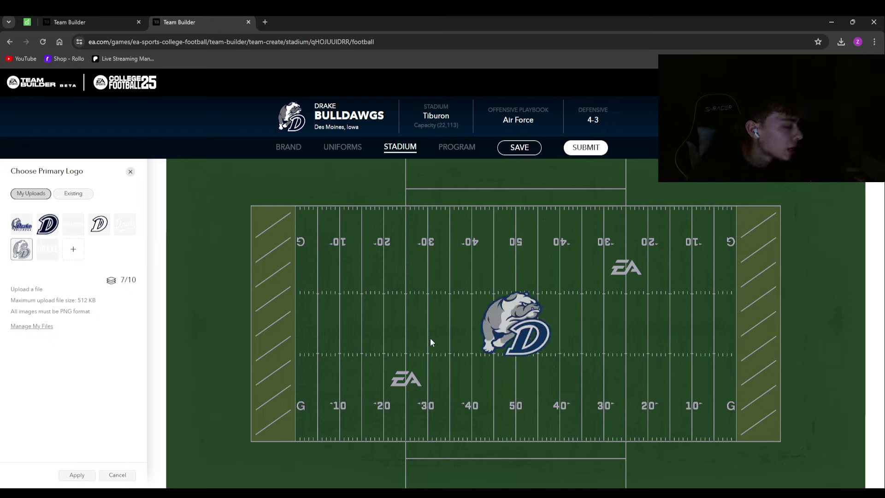
left_click(76, 476)
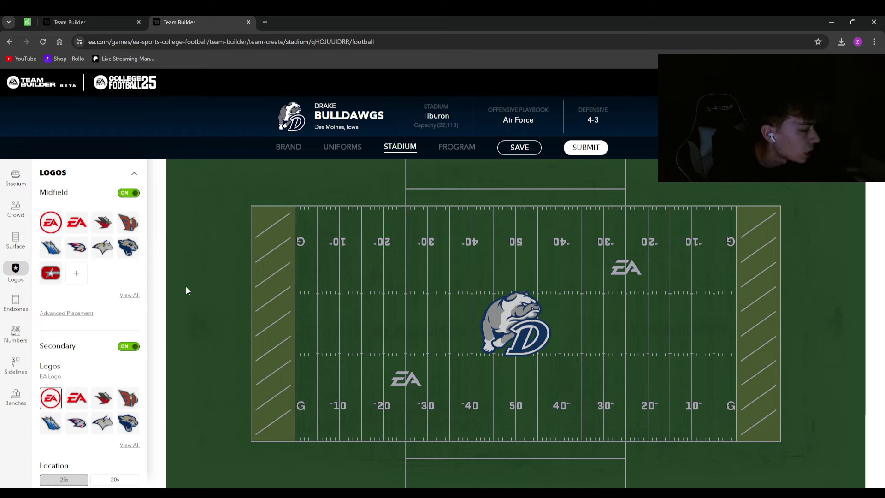
left_click(85, 313)
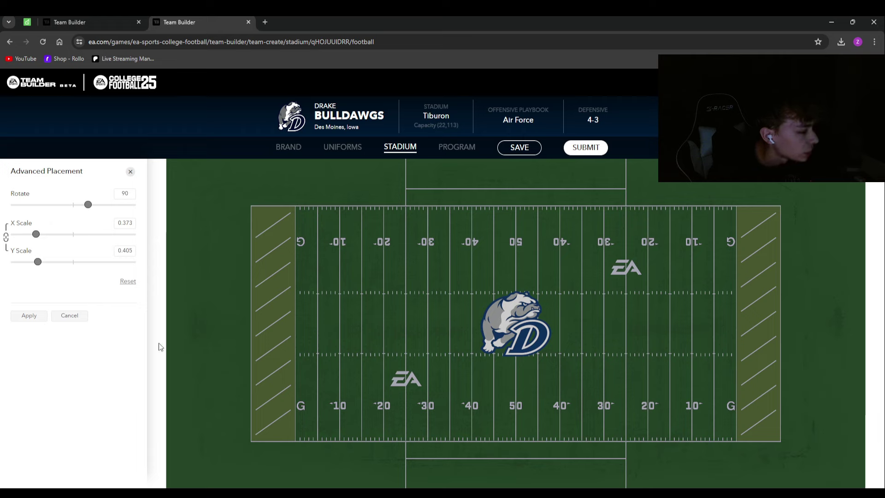
left_click(29, 315)
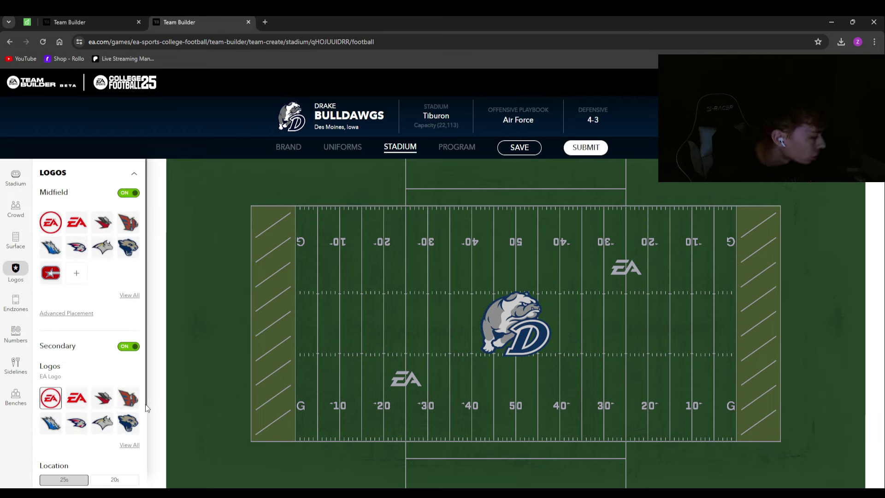
Look through the full logo library for midfield and turn off the secondary field logos.
left_click(129, 347)
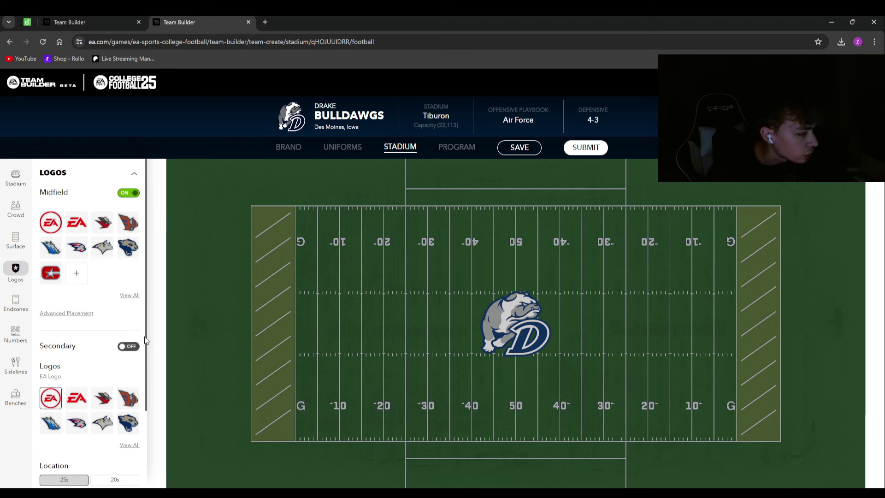
left_click(128, 346)
left_click(124, 293)
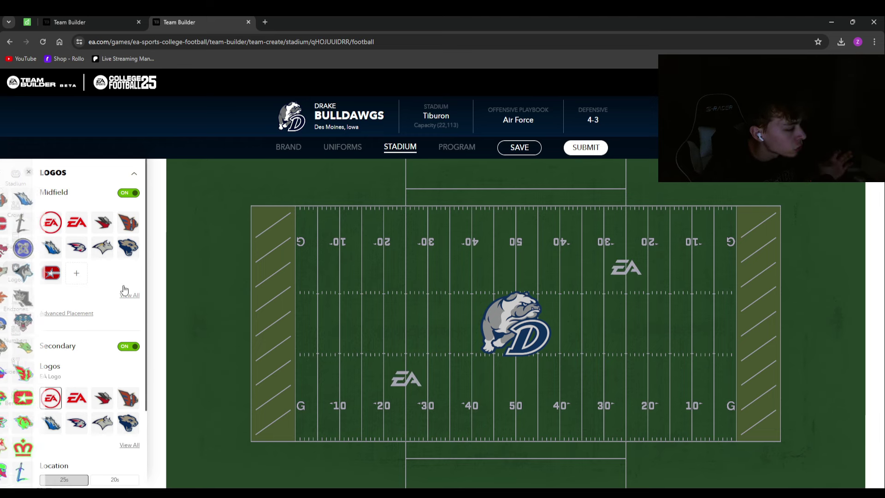
scroll(81, 333, "down", 2)
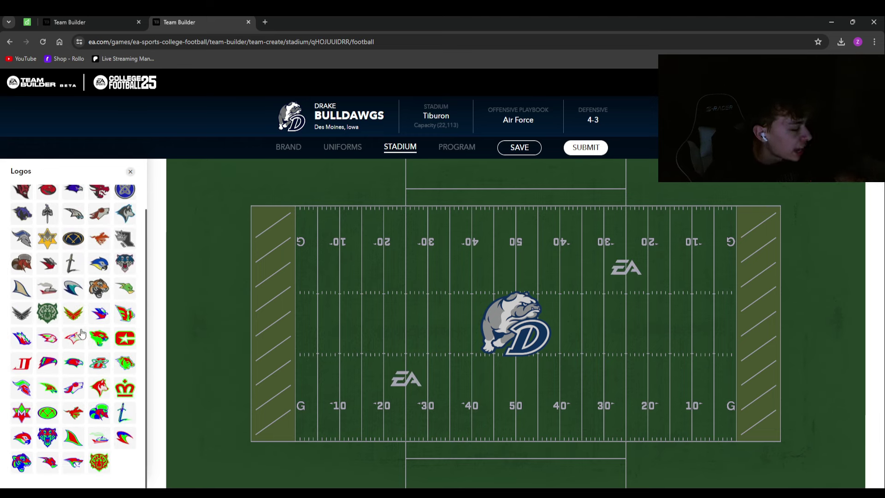
scroll(90, 328, "up", 3)
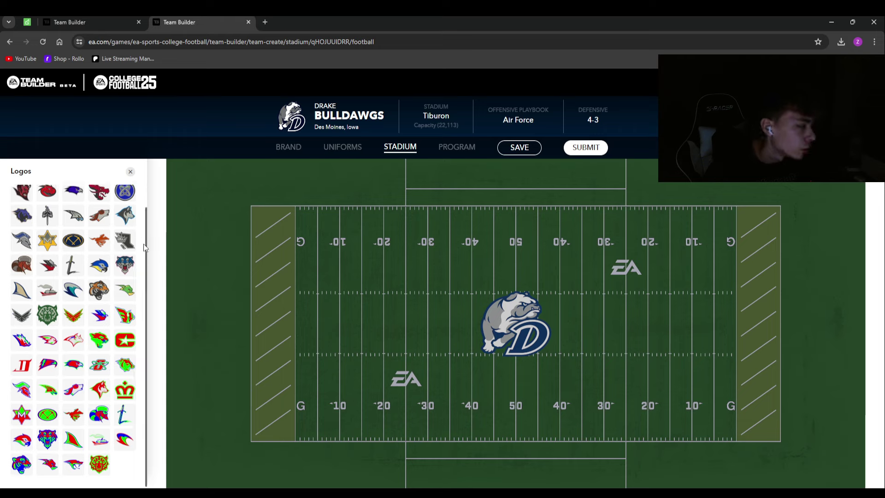
left_click(131, 172)
left_click(126, 345)
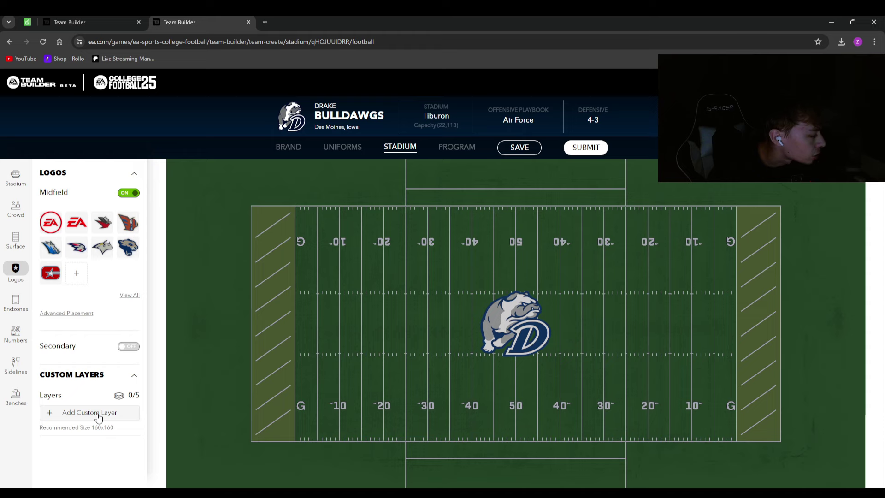
left_click(98, 413)
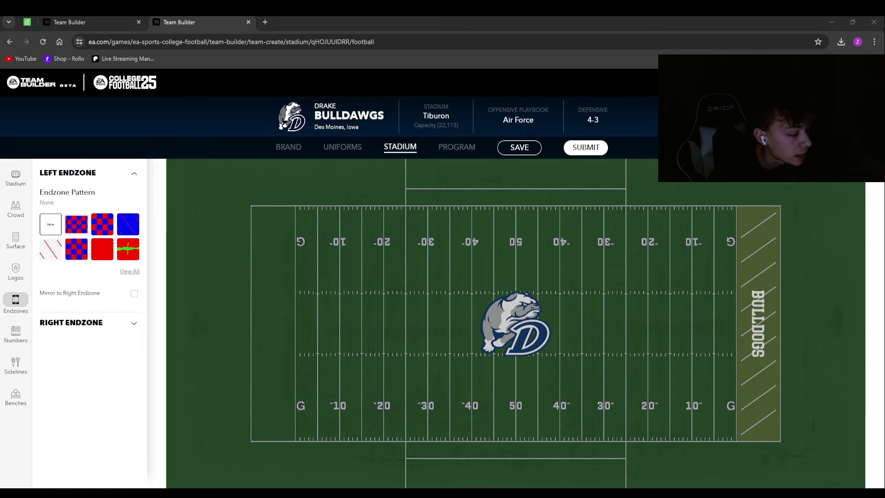
Compare the first two checkered patterns for the left endzone and choose Endzone 1.
left_click(76, 224)
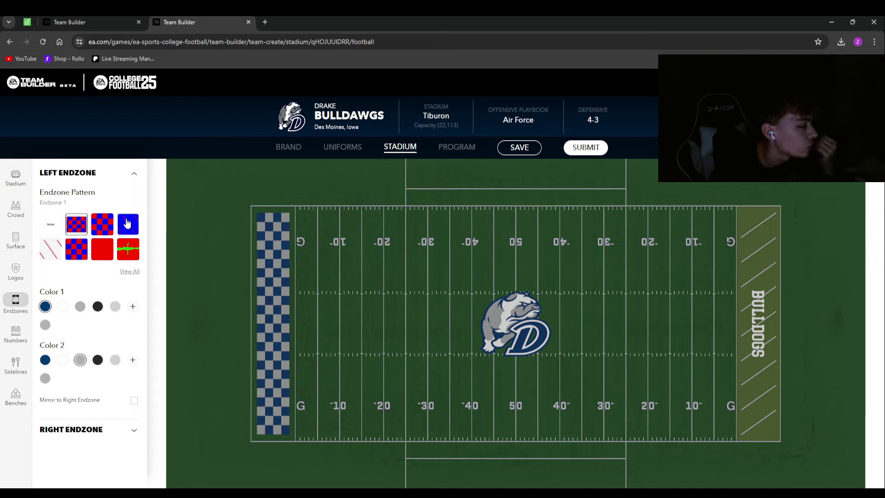
left_click(103, 229)
left_click(80, 231)
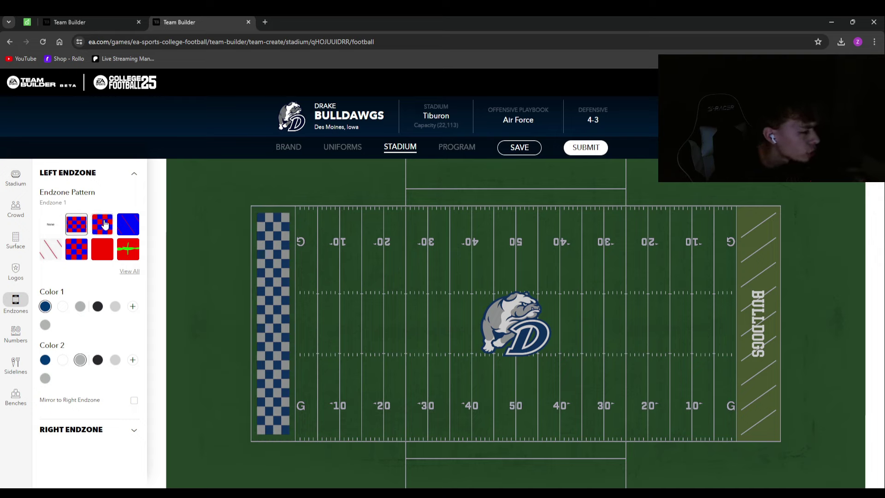
Try out the other left endzone patterns, Endzone 2 through Endzone 7.
left_click(103, 223)
left_click(77, 249)
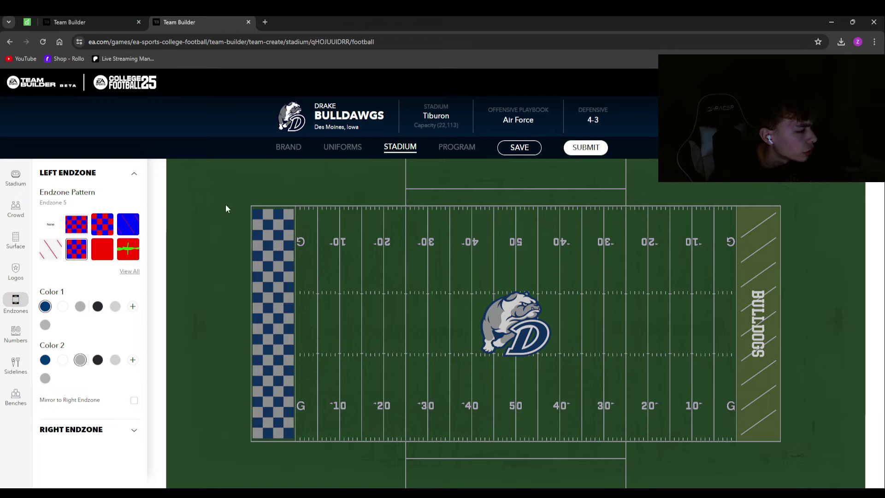
left_click(51, 249)
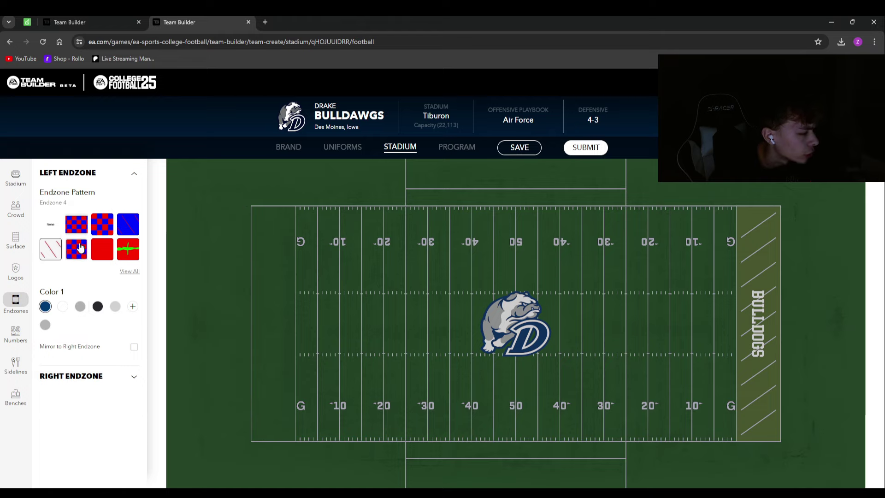
left_click(138, 225)
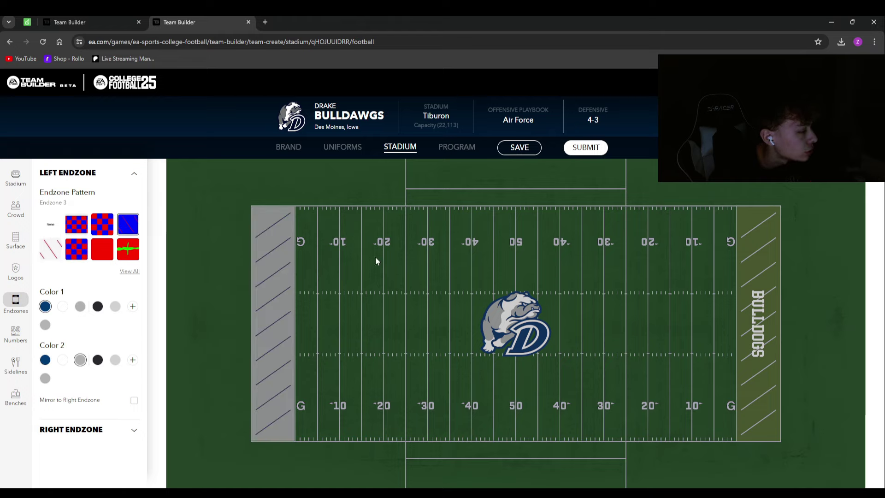
left_click(103, 248)
left_click(128, 249)
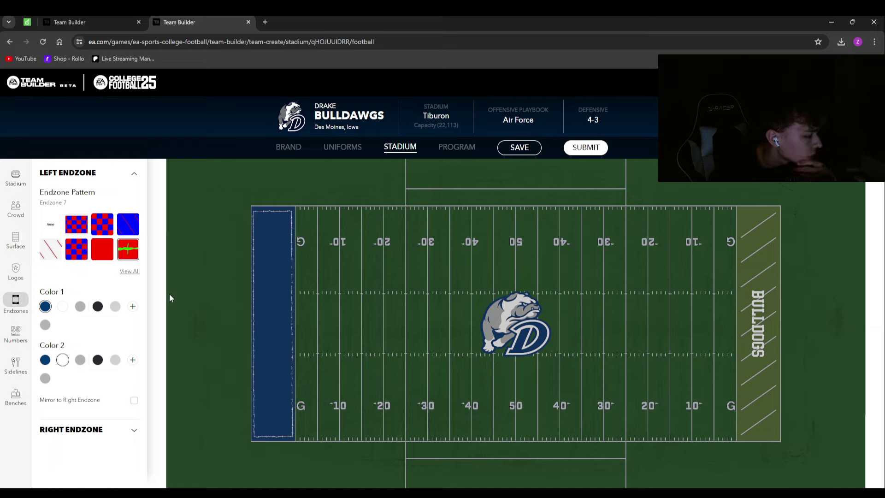
Test black and white colors on Endzone 7, and settle on the solid navy Endzone 6 pattern mirrored to the right endzone.
left_click(98, 360)
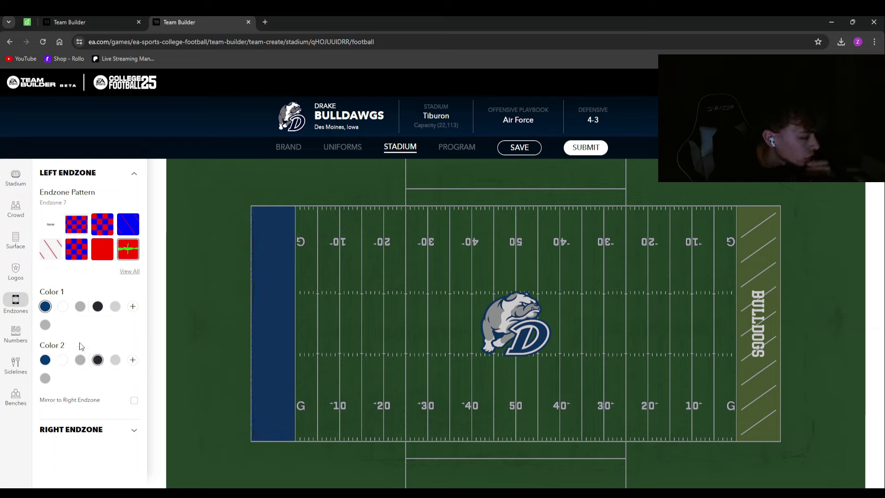
left_click(63, 359)
left_click(63, 306)
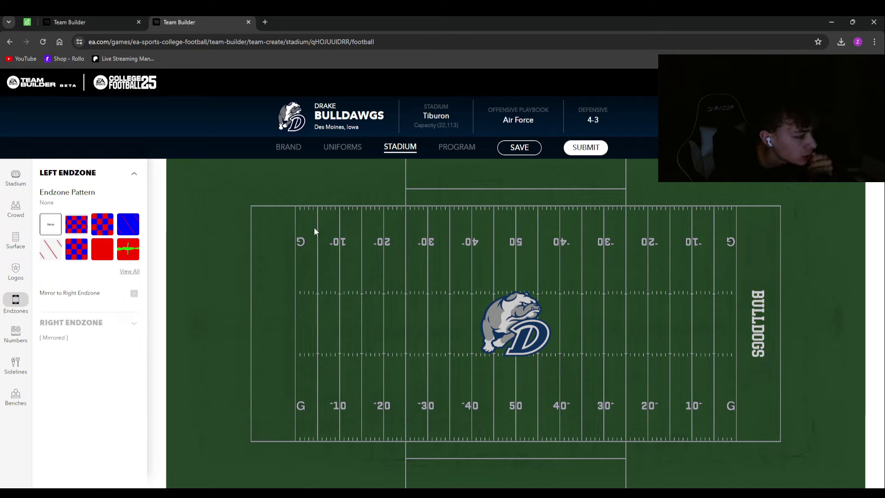
left_click(102, 249)
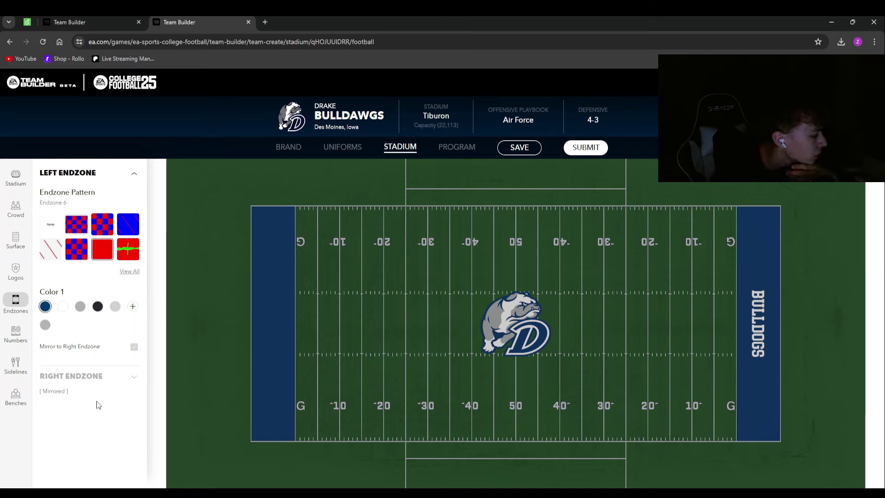
Compare the available fonts for the field numbers and choose Varsity.
left_click(15, 334)
left_click(101, 212)
left_click(76, 225)
left_click(89, 255)
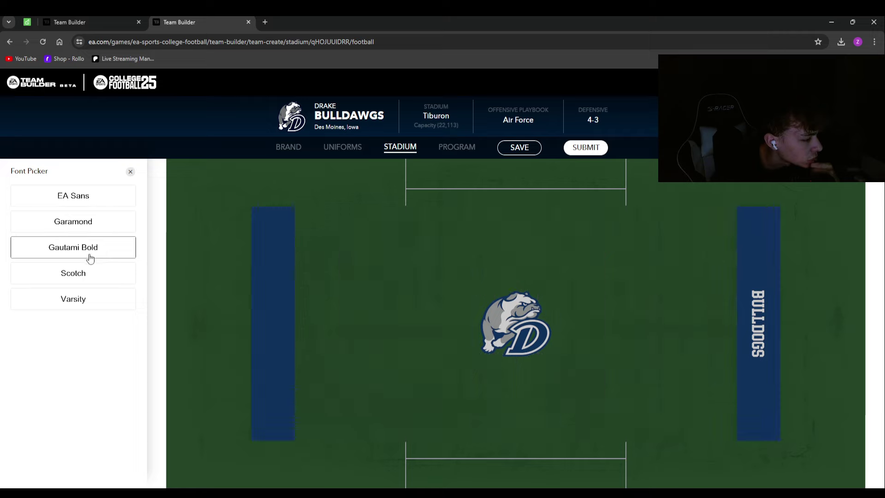
left_click(74, 272)
left_click(75, 305)
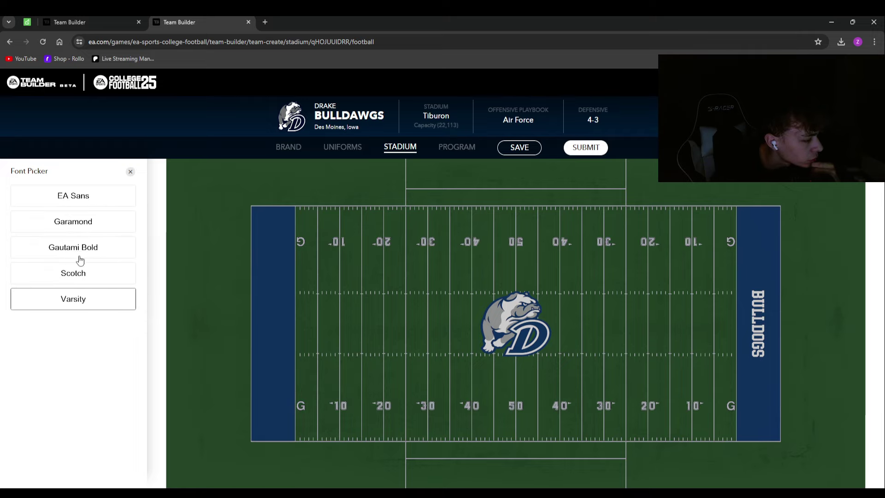
left_click(86, 199)
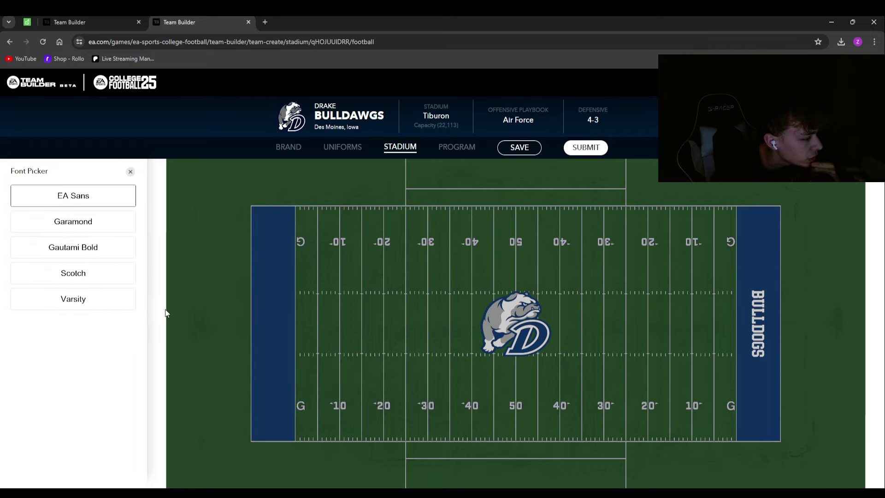
left_click(98, 301)
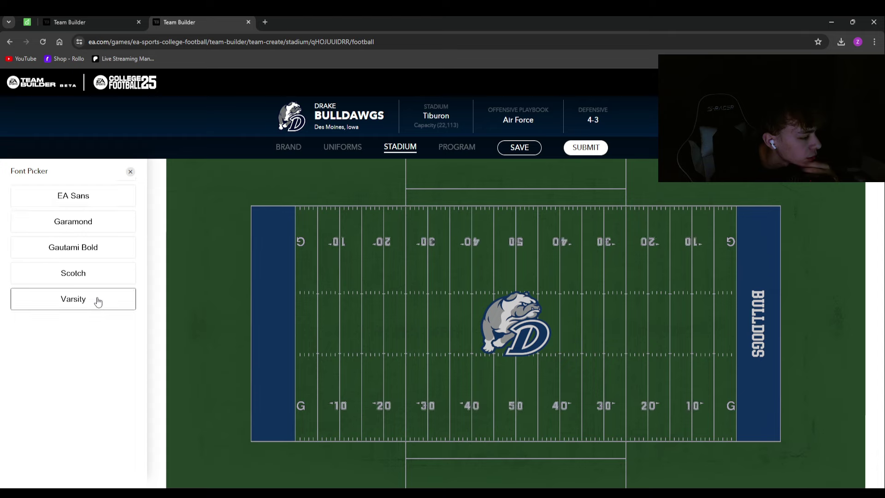
left_click(131, 171)
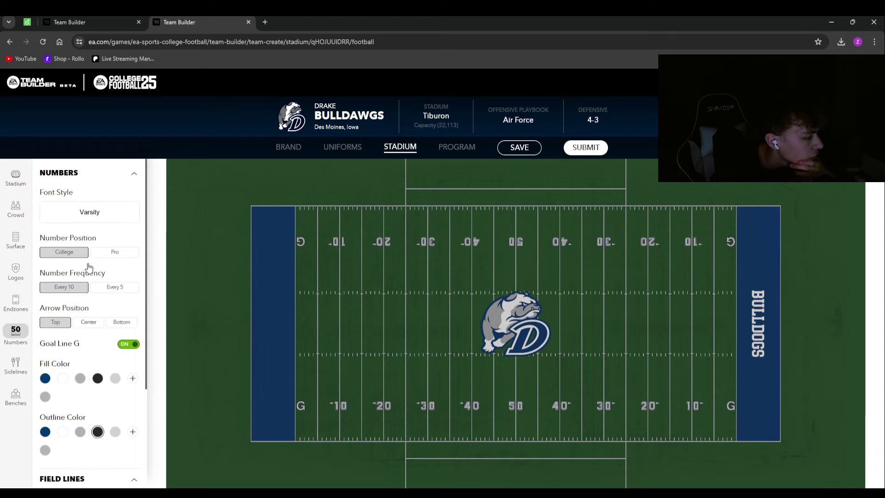
Set the field numbers' fill color to white, try black for the field lines, and make the lines white.
left_click(62, 379)
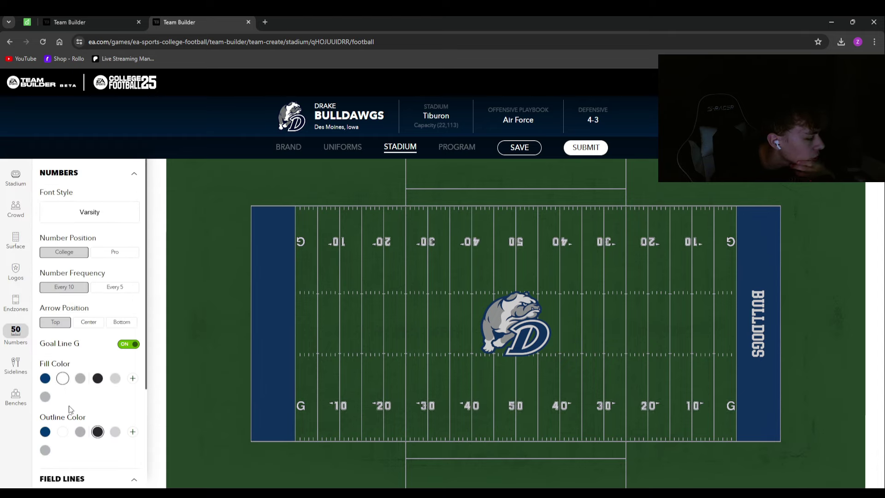
scroll(69, 408, "down", 1)
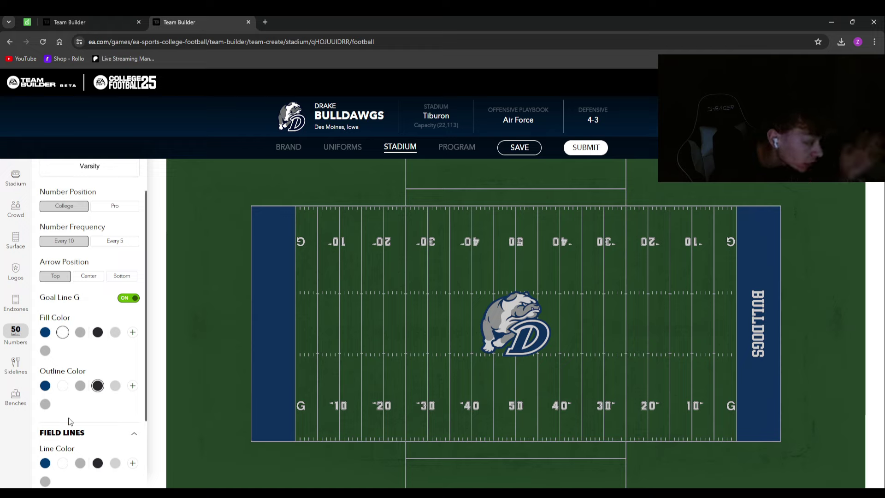
scroll(83, 401, "down", 2)
left_click(97, 370)
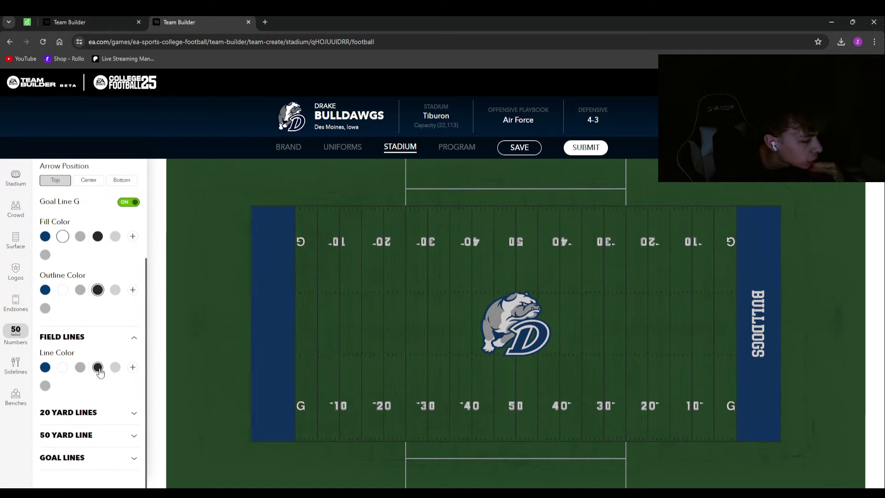
left_click(62, 368)
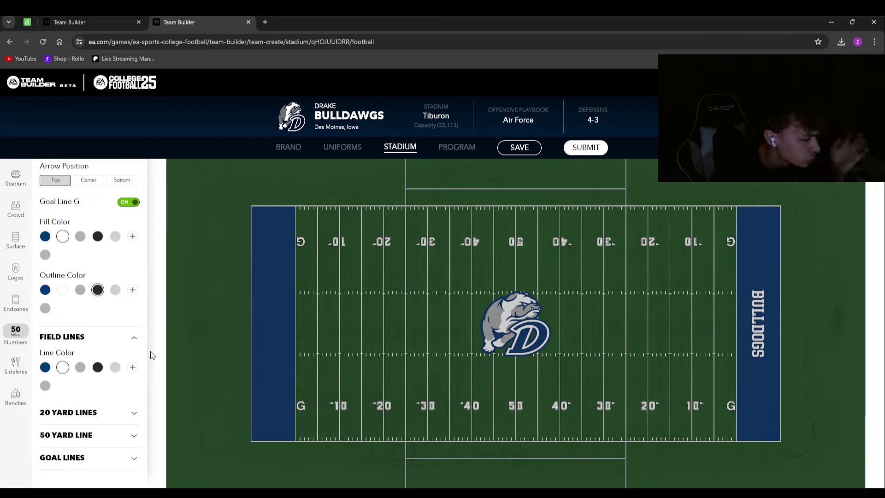
Turn on custom colors for the 20 yard lines, using a single color set to the crimson red preset.
left_click(68, 412)
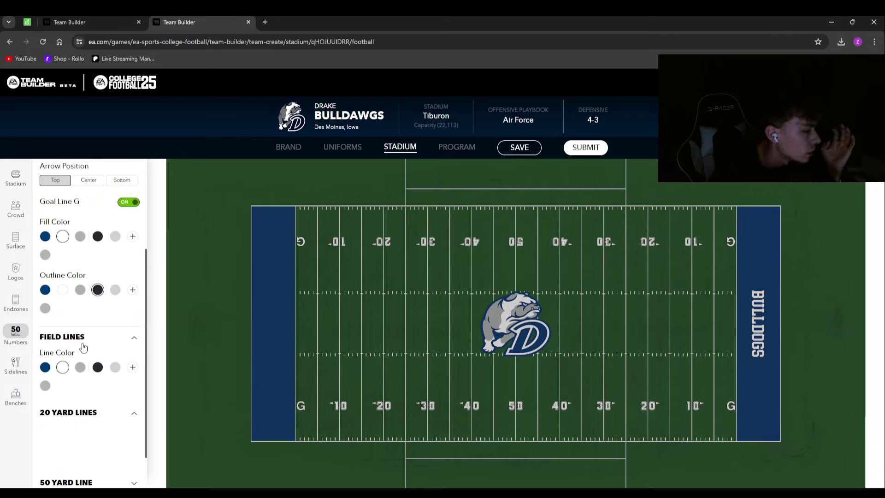
scroll(87, 349, "down", 1)
left_click(130, 387)
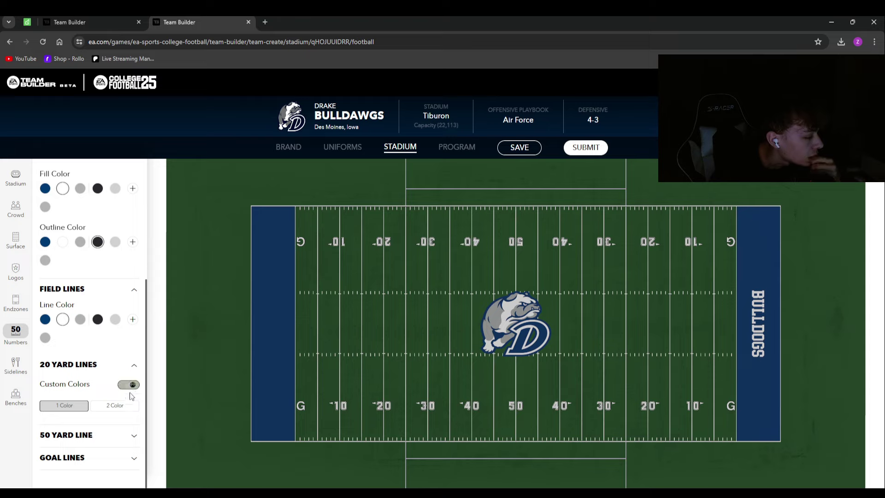
left_click(112, 411)
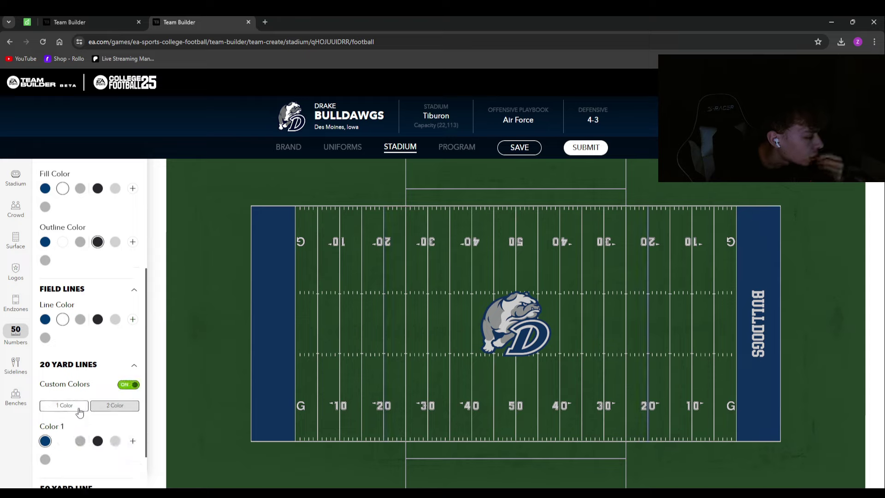
left_click(81, 411)
scroll(105, 372, "down", 2)
left_click(132, 388)
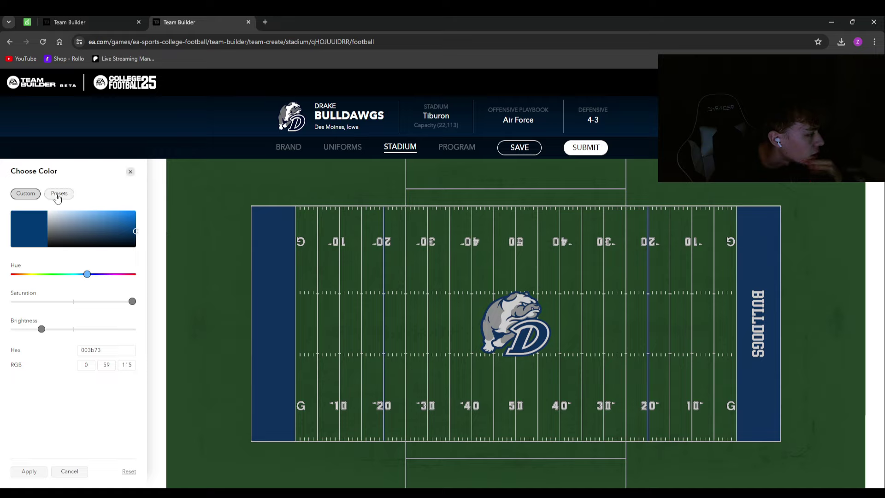
left_click(59, 194)
left_click(16, 294)
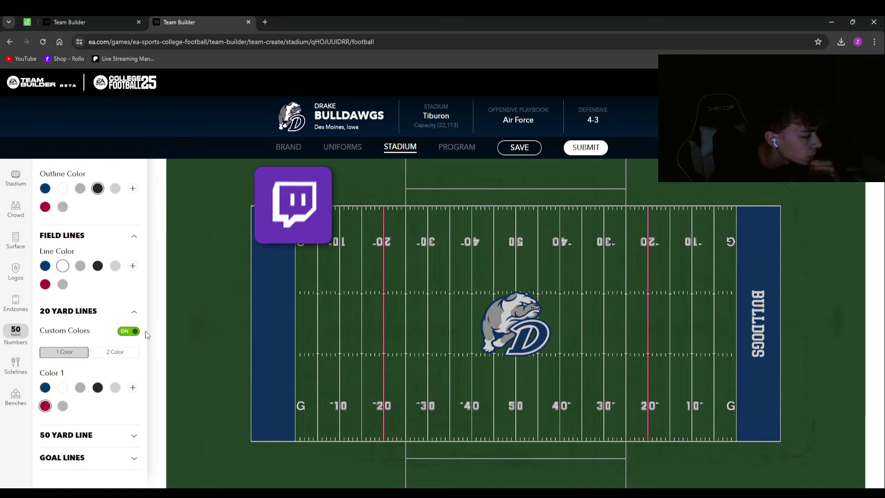
Compare sideline designs, including those in the full library, and choose Solid 50 Percent 40 Percent.
left_click(15, 364)
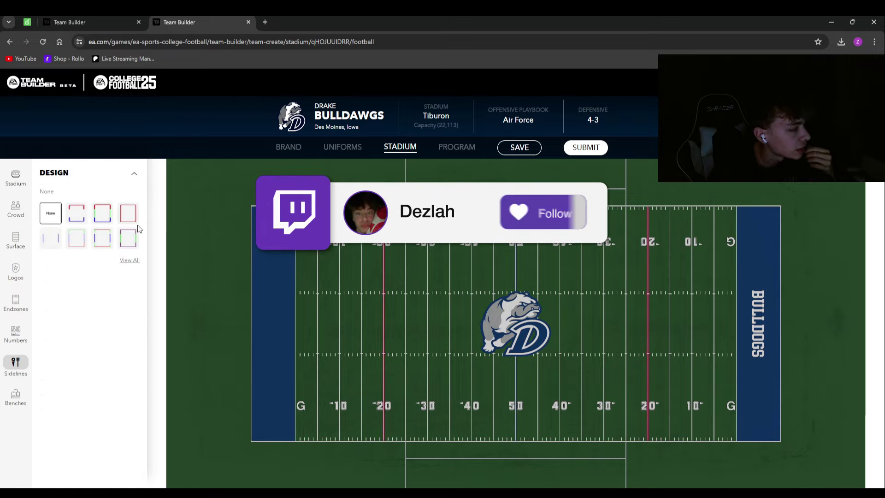
left_click(76, 213)
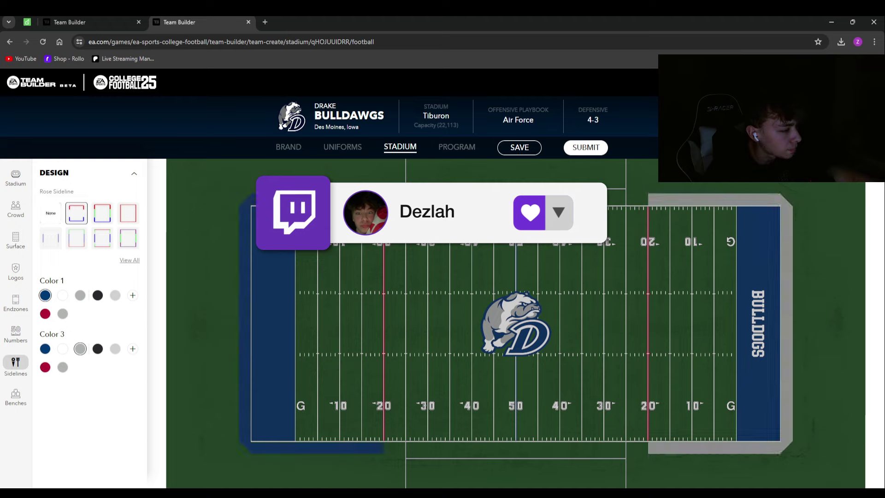
left_click(76, 238)
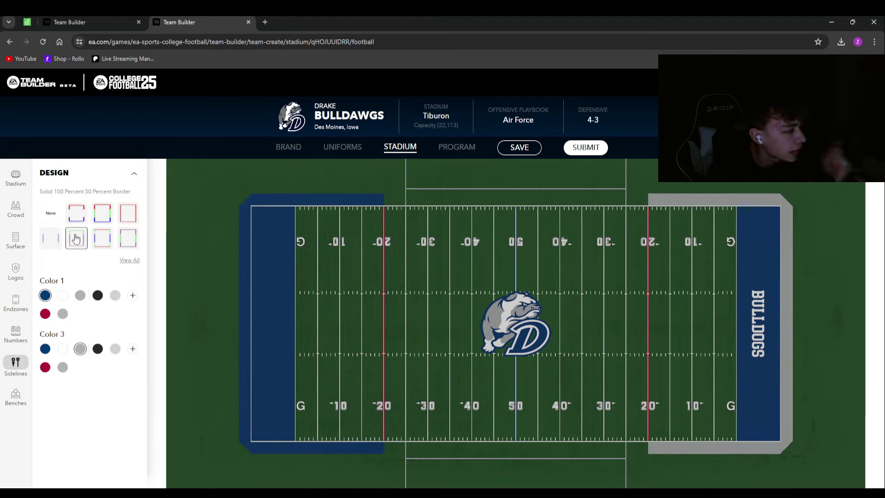
left_click(130, 260)
left_click(47, 248)
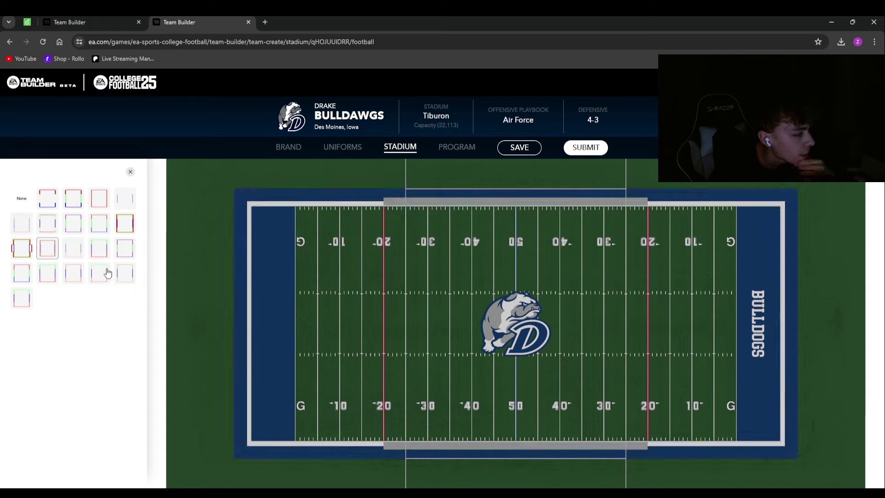
left_click(73, 248)
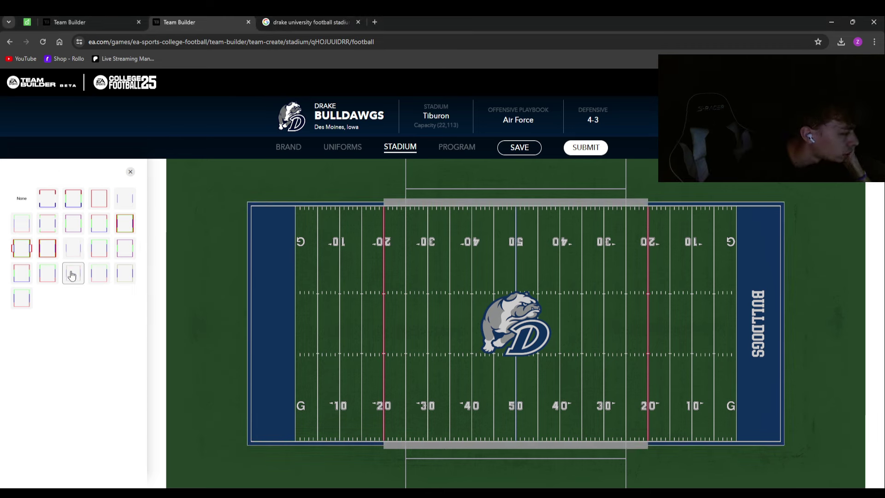
left_click(19, 298)
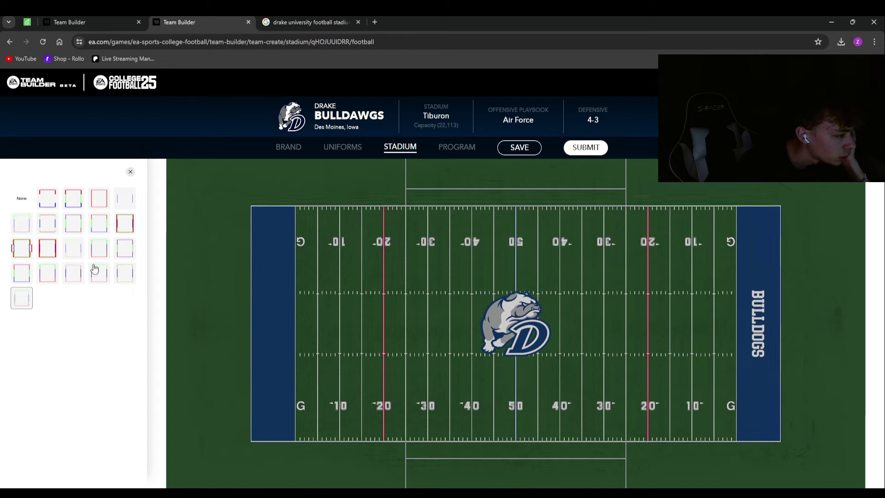
left_click(78, 278)
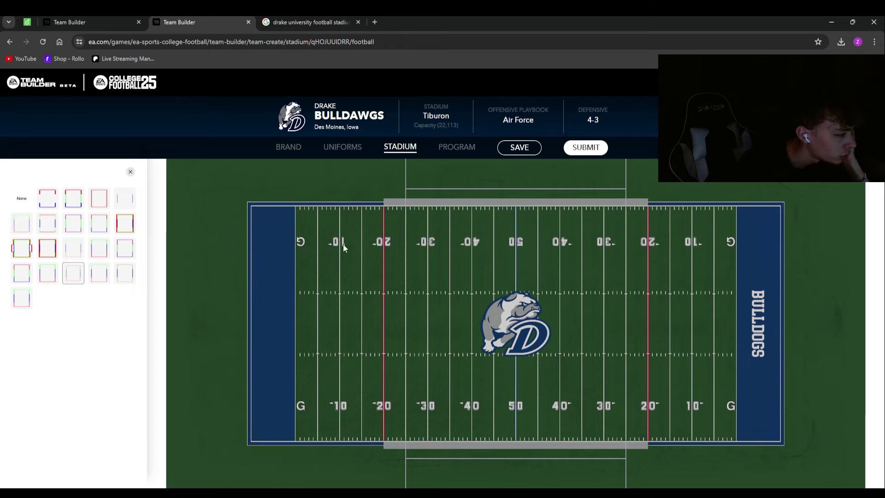
left_click(131, 172)
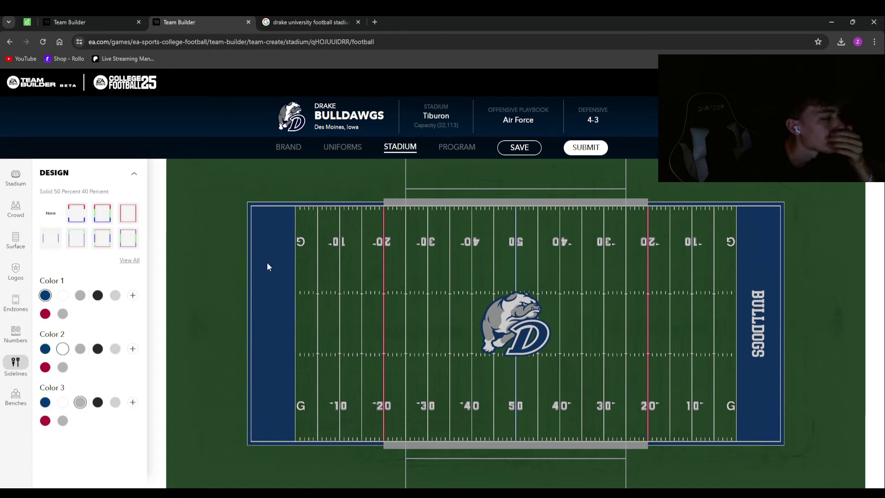
Compare the bench border types and choose Bench 2.
left_click(16, 396)
left_click(76, 224)
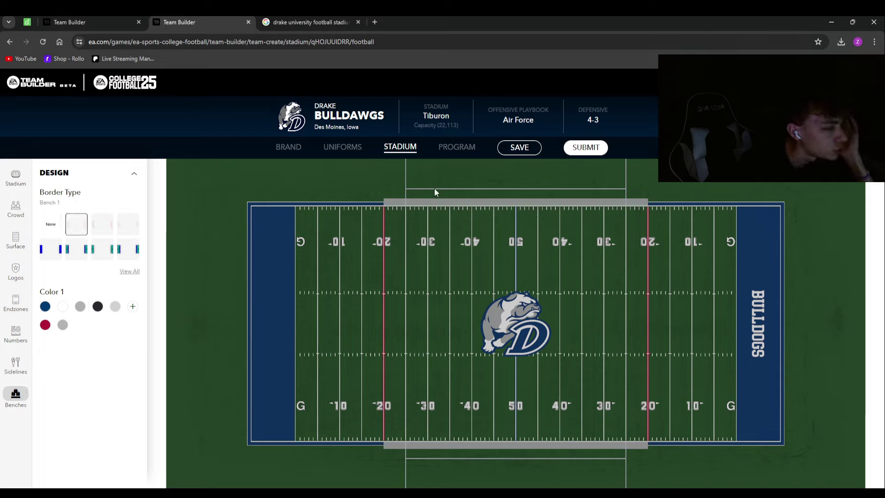
left_click(103, 224)
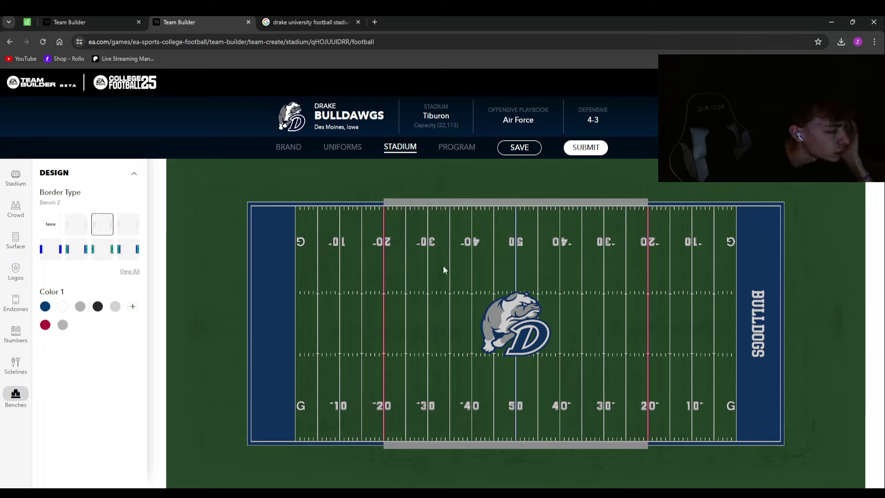
left_click(129, 225)
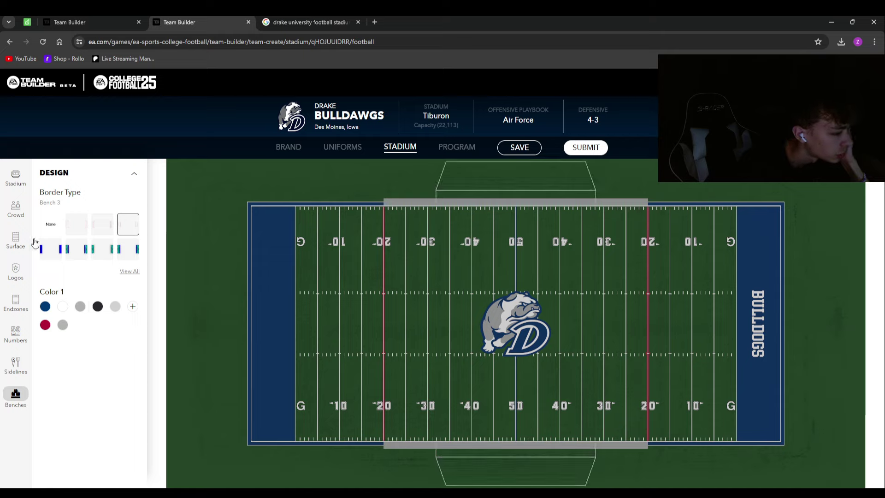
left_click(50, 249)
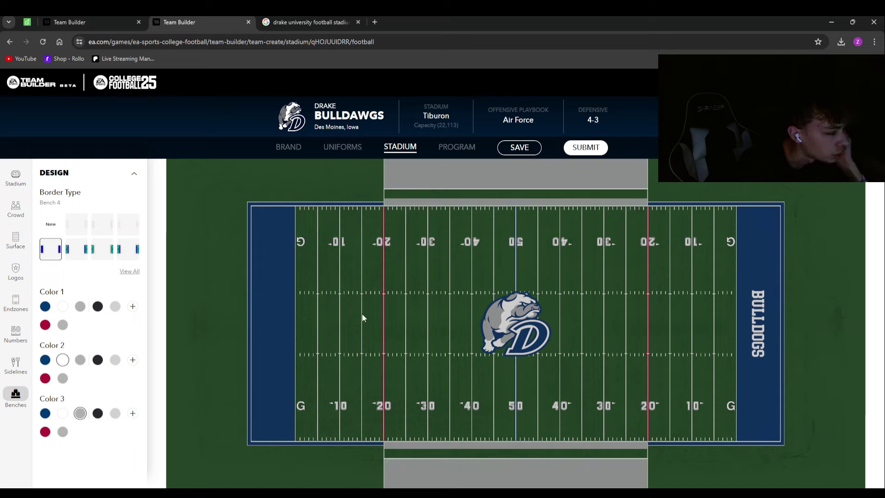
left_click(76, 251)
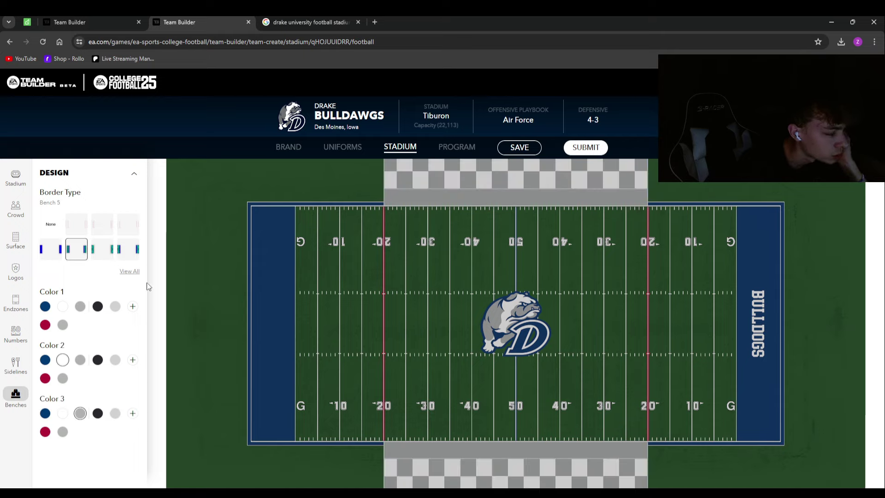
left_click(101, 251)
left_click(76, 226)
left_click(103, 226)
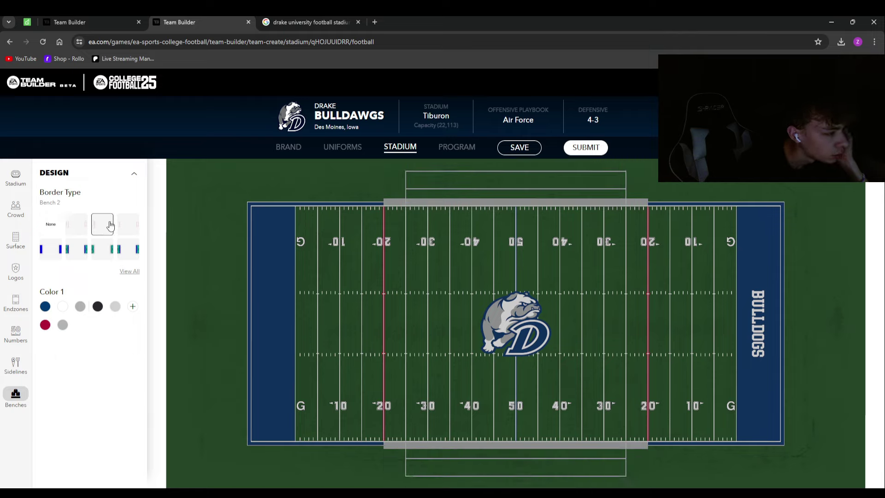
Try Bench 3 as the bench border type, then return to Bench 2.
left_click(129, 229)
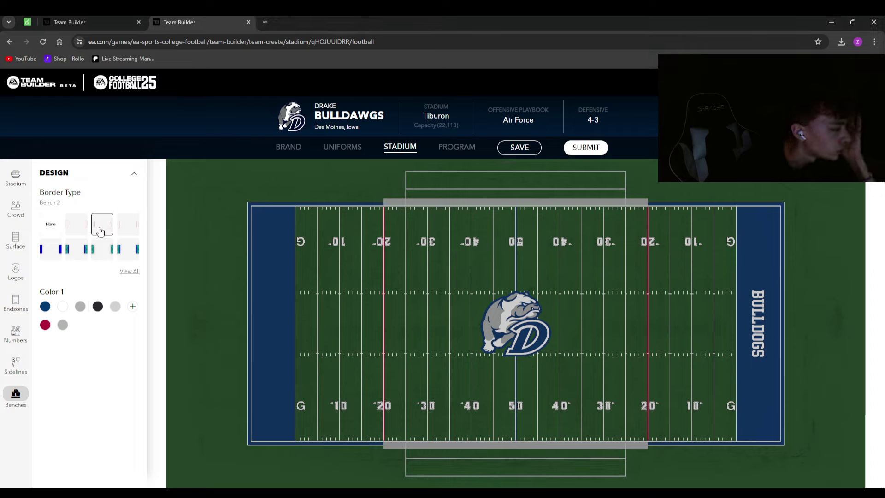
left_click(124, 227)
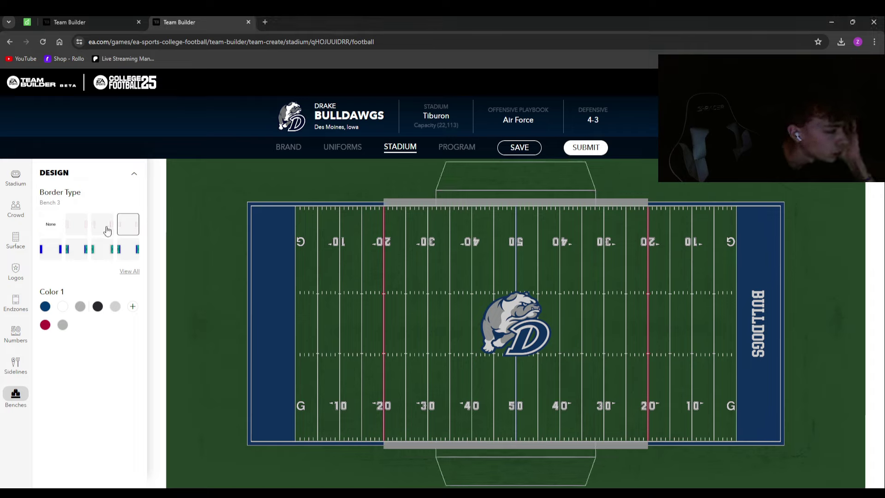
left_click(109, 226)
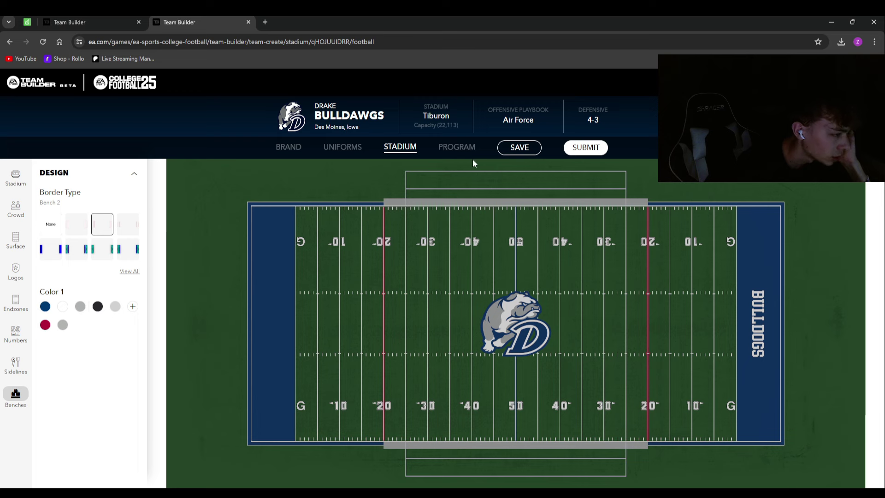
Rename the stadium as Drake Stadium in its general settings.
left_click(16, 178)
left_click_drag(88, 201, 43, 202)
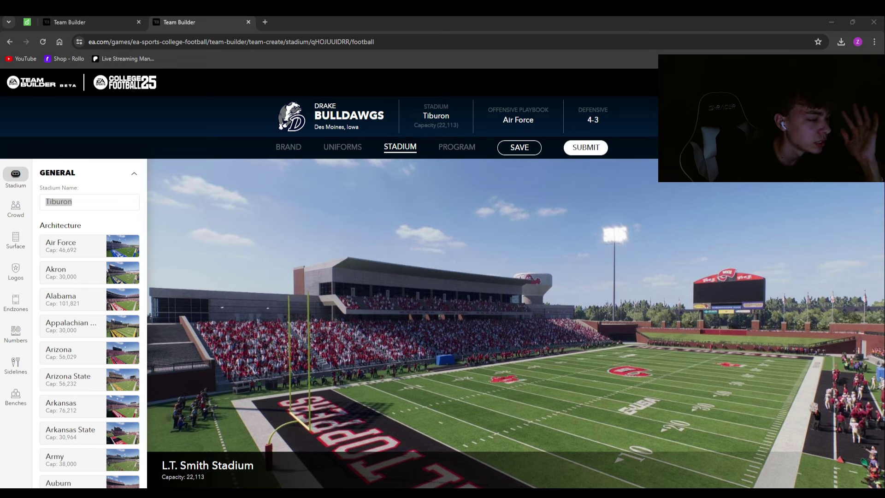
left_click(87, 198)
type("Drake Stadiu")
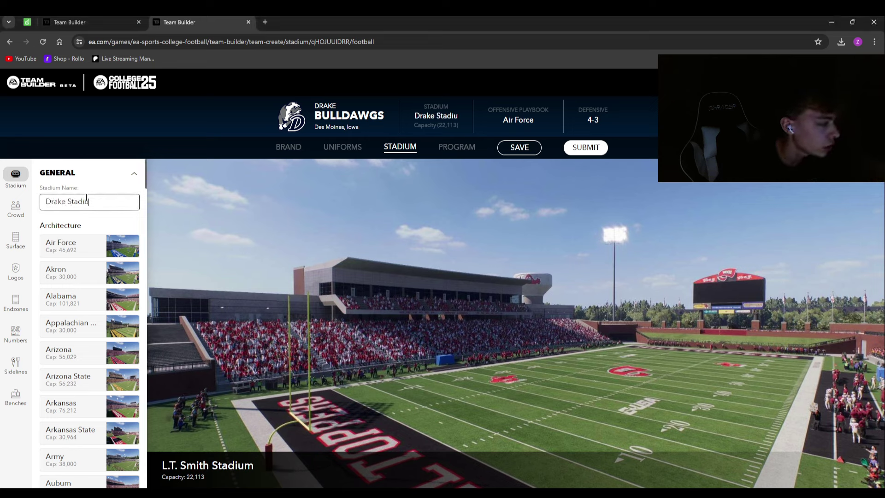
type("m")
left_click(101, 175)
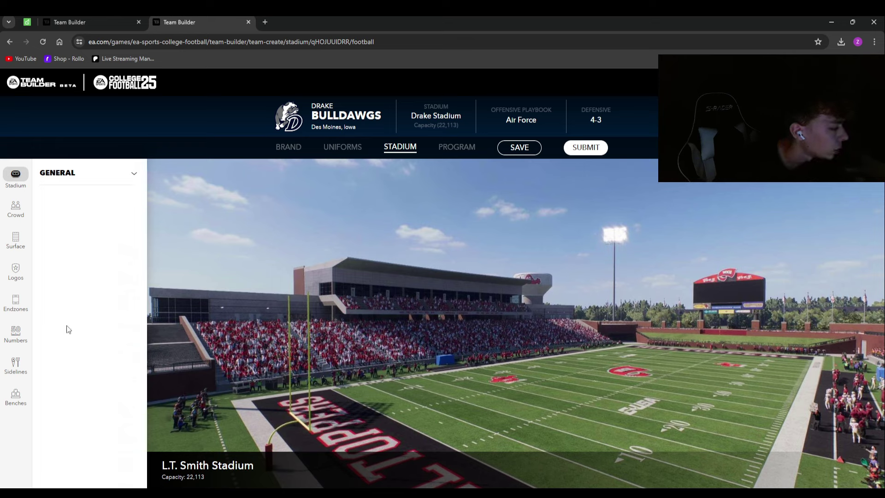
Set the program's offensive playbook to UCF.
left_click(458, 152)
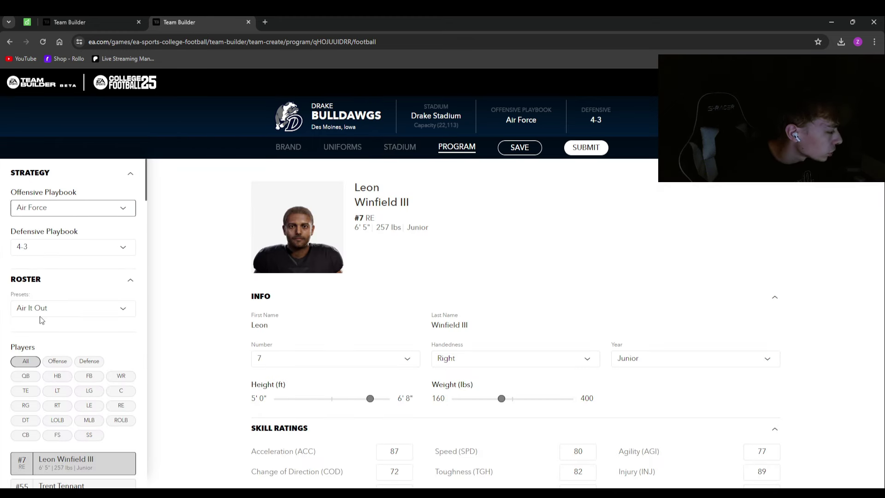
left_click(49, 283)
left_click(37, 249)
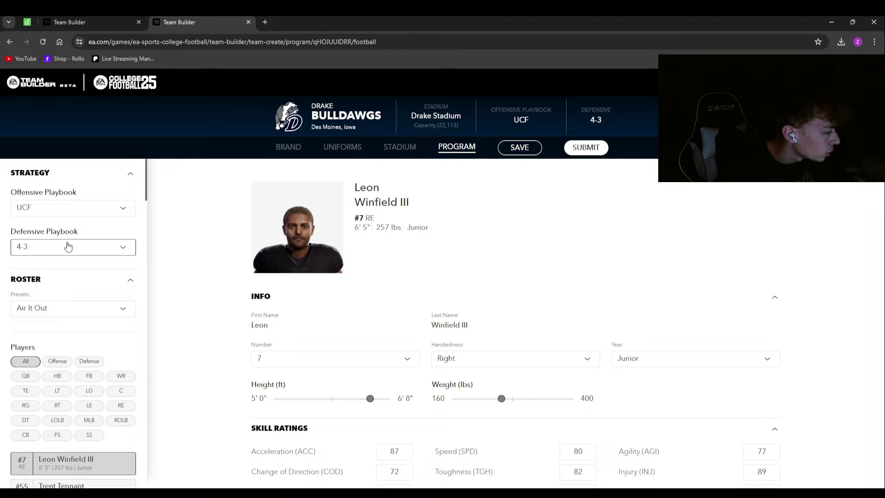
Compare the Powerhouse and Ground Attack roster presets and choose Average Joes.
left_click(51, 340)
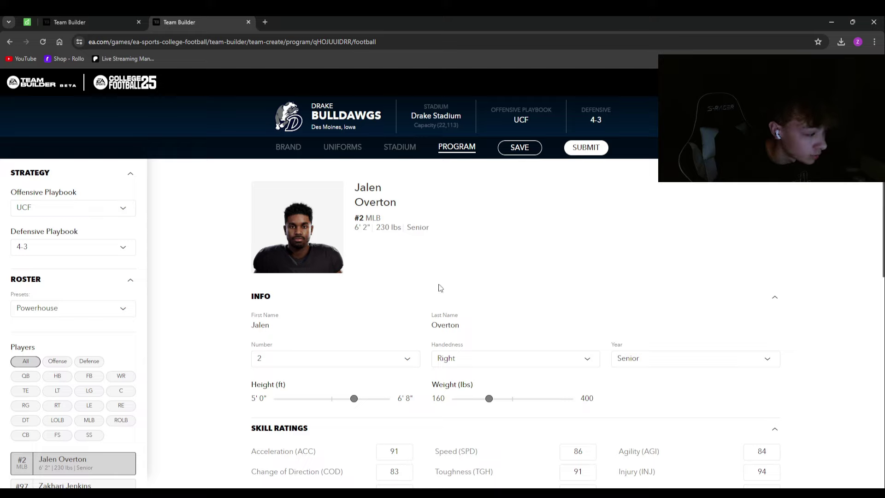
left_click(67, 310)
left_click(53, 376)
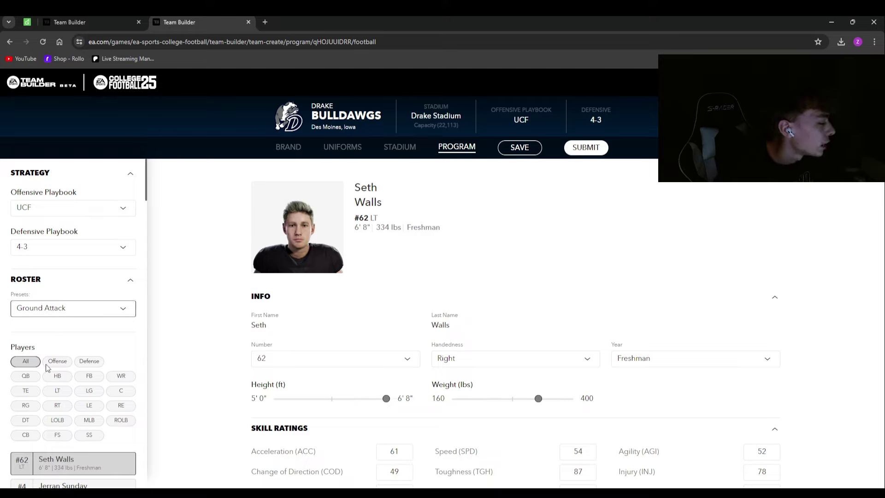
left_click(49, 357)
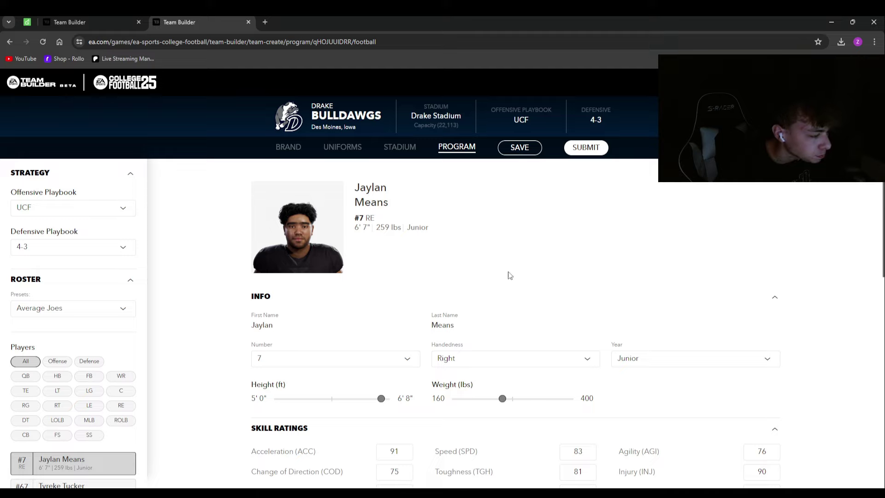
Change the jersey number of the #6 junior wide receiver on the roster to 19.
scroll(71, 413, "down", 1)
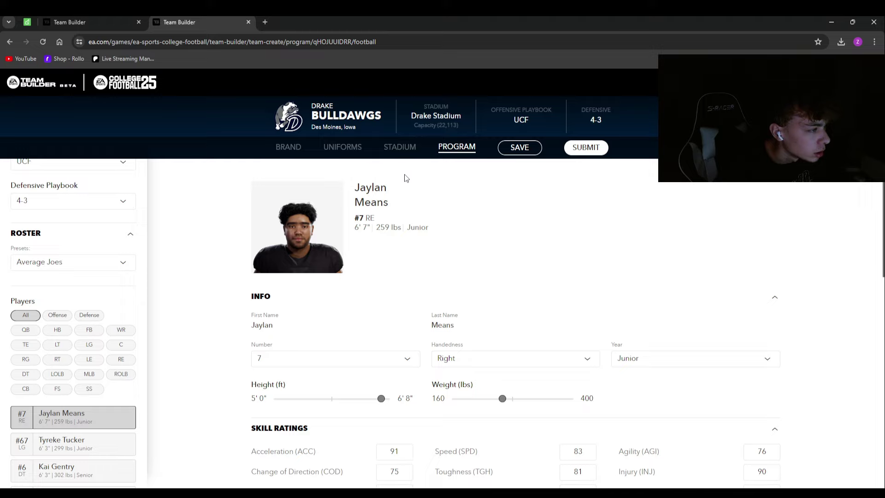
scroll(59, 376, "down", 4)
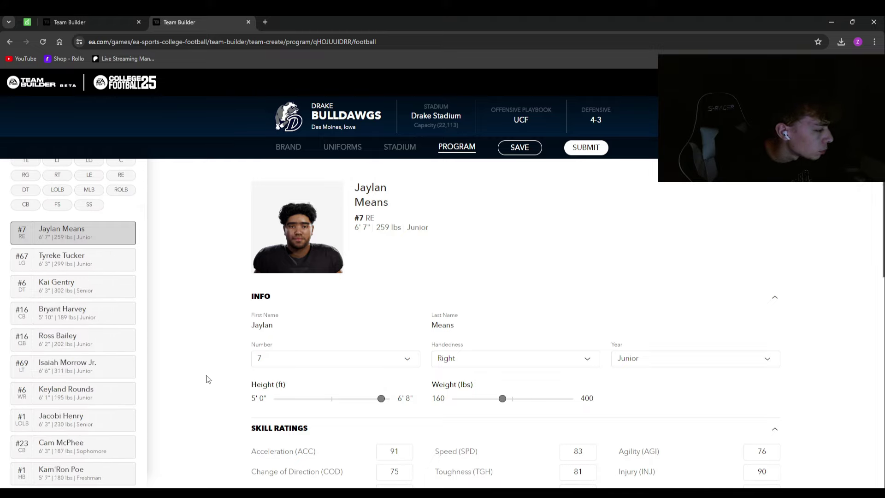
left_click_drag(272, 329, 256, 328)
left_click(292, 330)
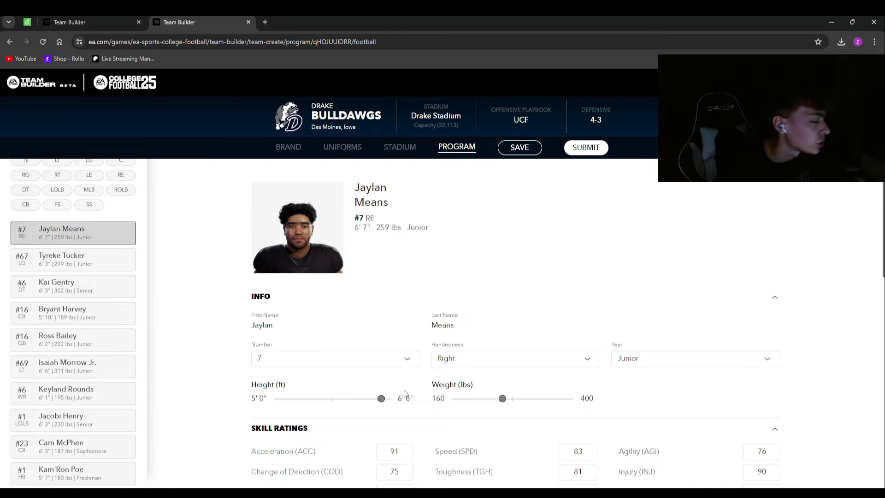
left_click(82, 401)
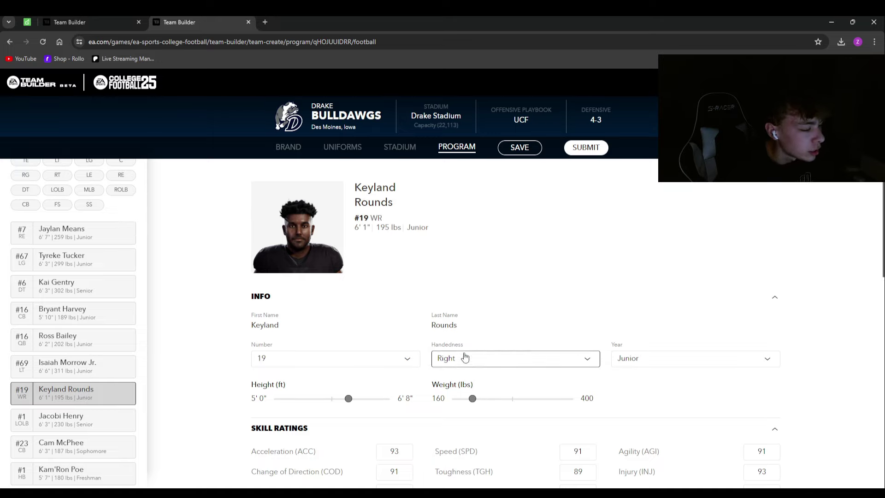
Examine the wide receiver's skill ratings, the rest of the roster and the skin tone and head options for players.
scroll(468, 336, "down", 2)
scroll(325, 327, "down", 2)
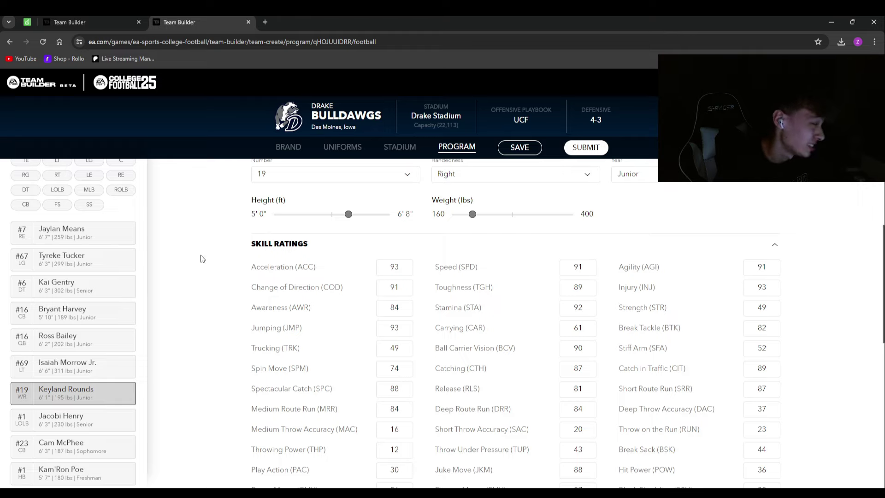
scroll(74, 332, "down", 2)
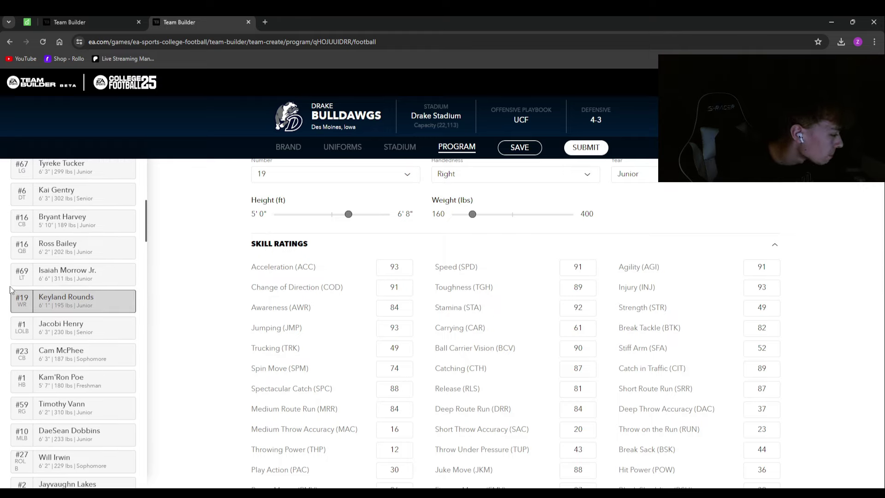
scroll(88, 343, "up", 2)
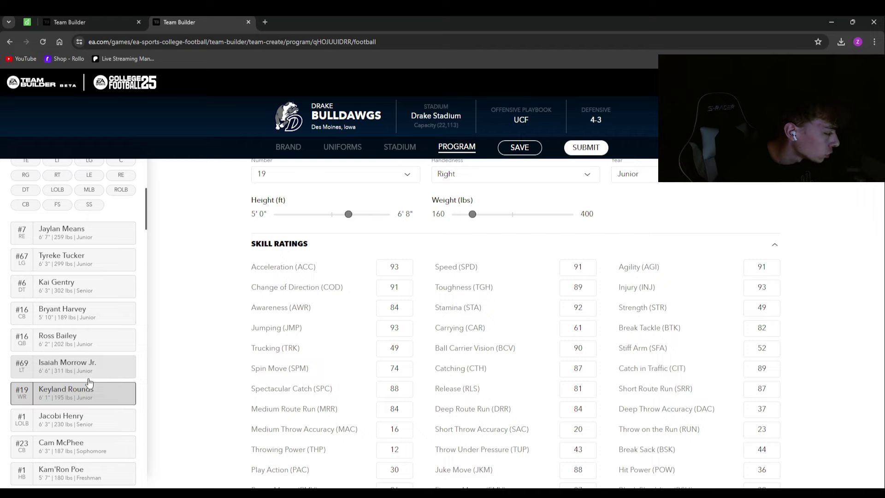
scroll(479, 361, "down", 8)
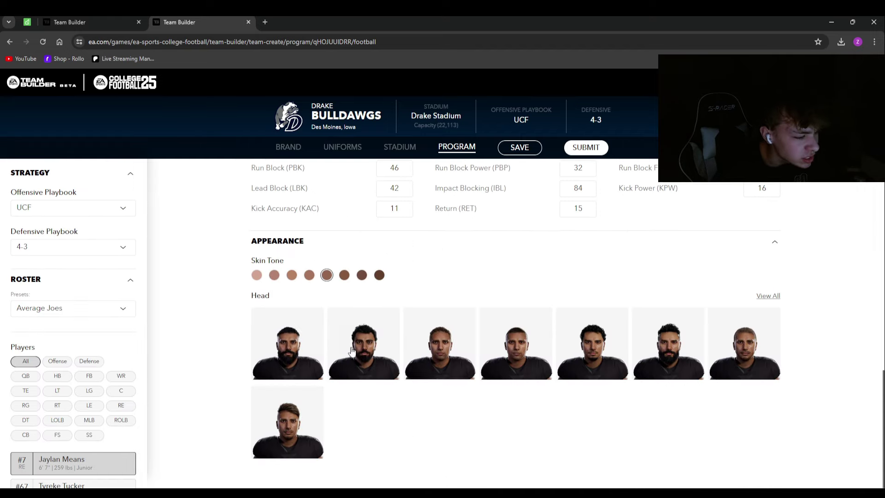
scroll(193, 346, "up", 10)
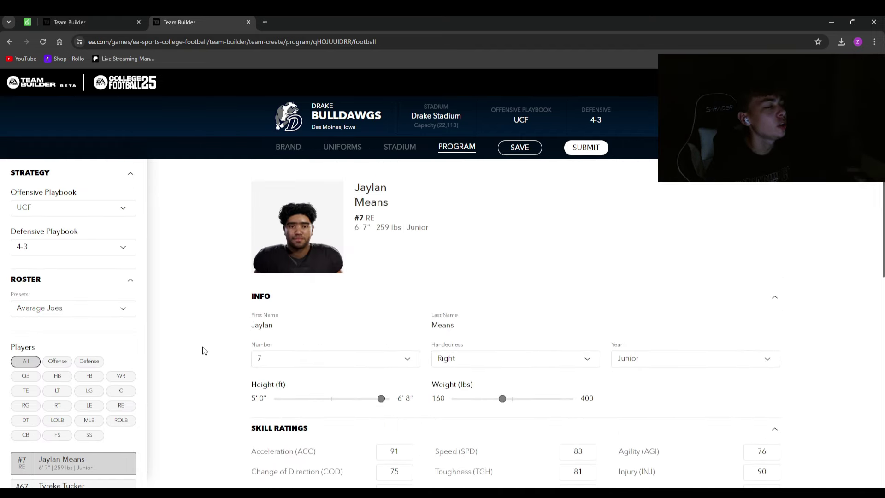
Save the team and go to its uniform selection.
left_click(521, 155)
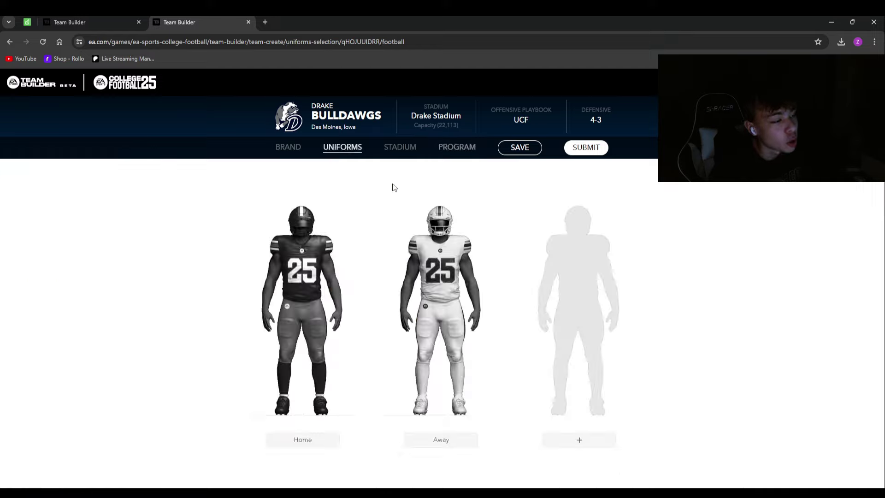